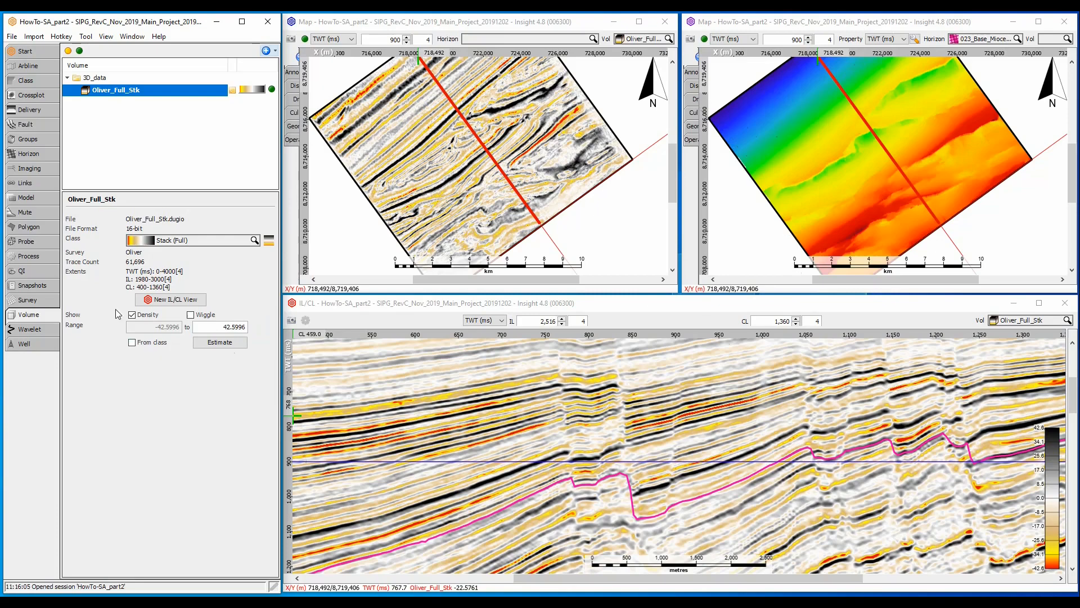
- Create a Semblance (Similarity) process with the default name and use Oliver_Full_Stk as its input volume
{"action": "left_click", "coordinate": [45, 258]}
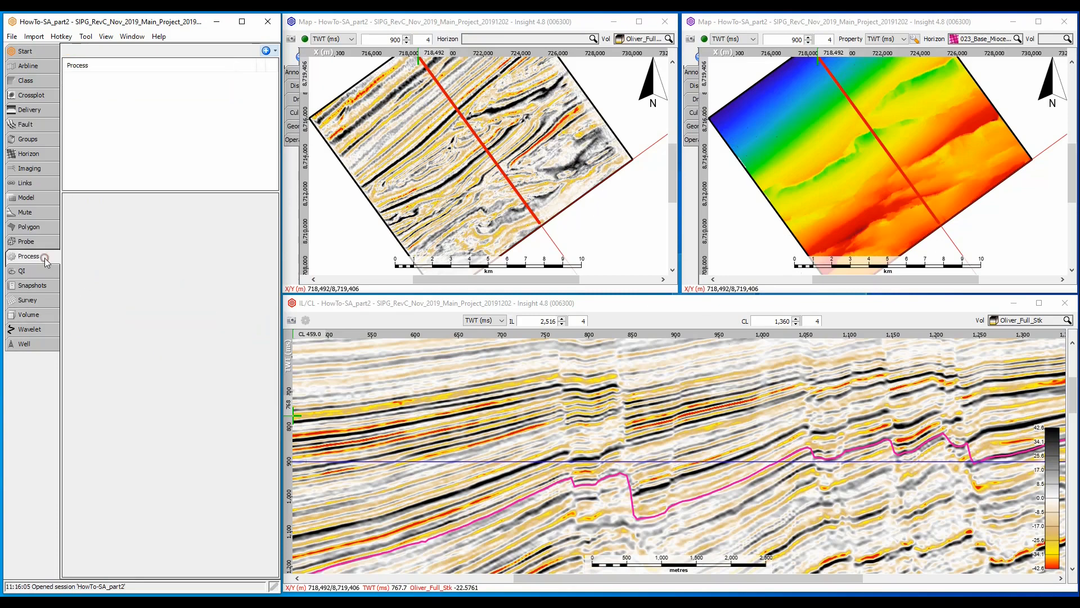
{"action": "left_click", "coordinate": [267, 51]}
{"action": "left_click", "coordinate": [276, 67]}
{"action": "type", "text": "semblance"}
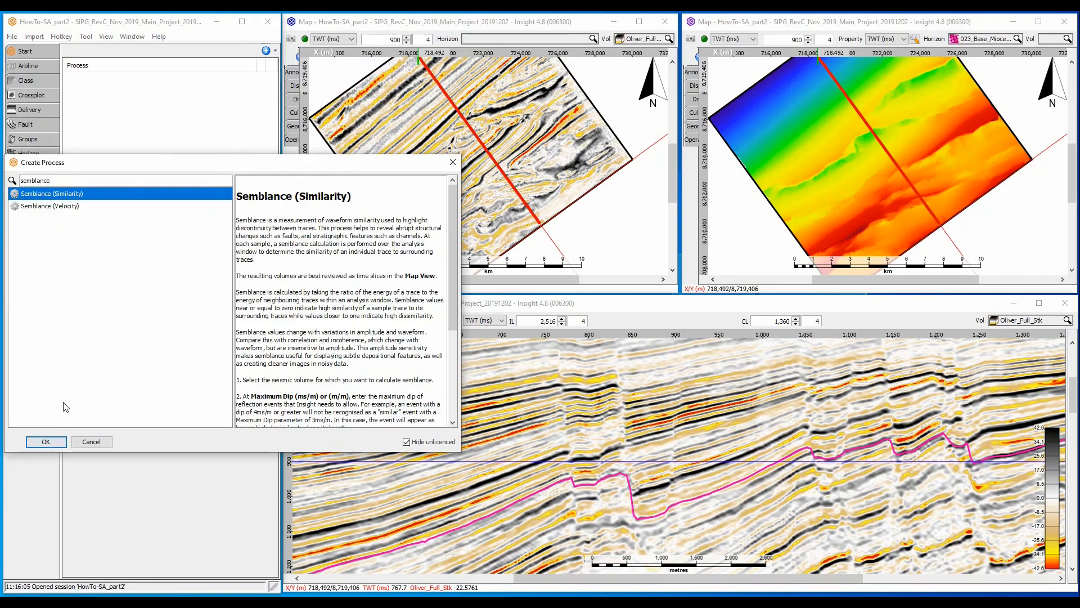
{"action": "left_click", "coordinate": [44, 441]}
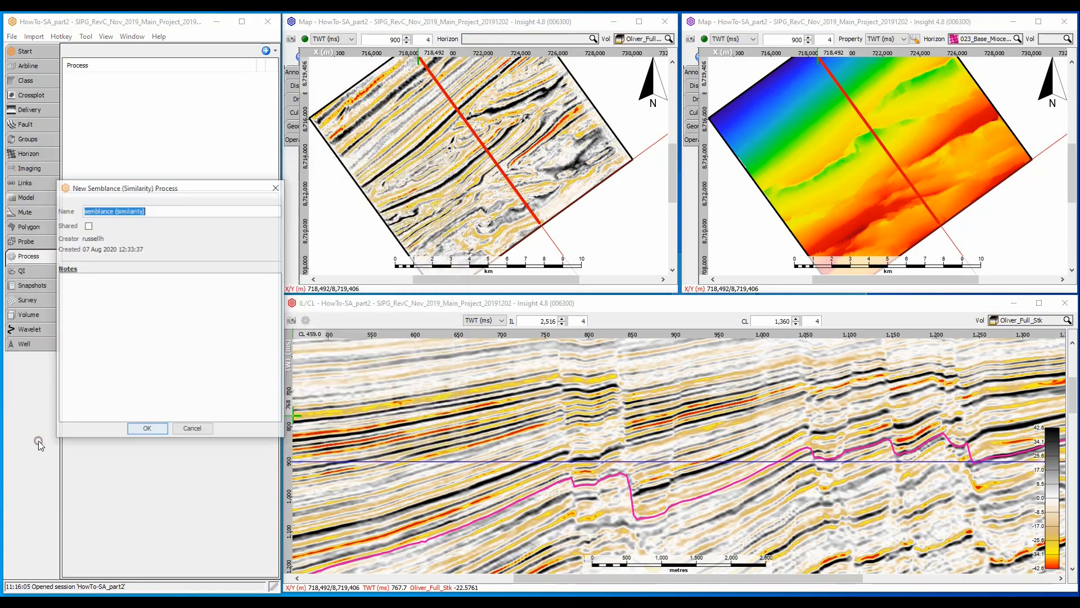
{"action": "left_click", "coordinate": [144, 429]}
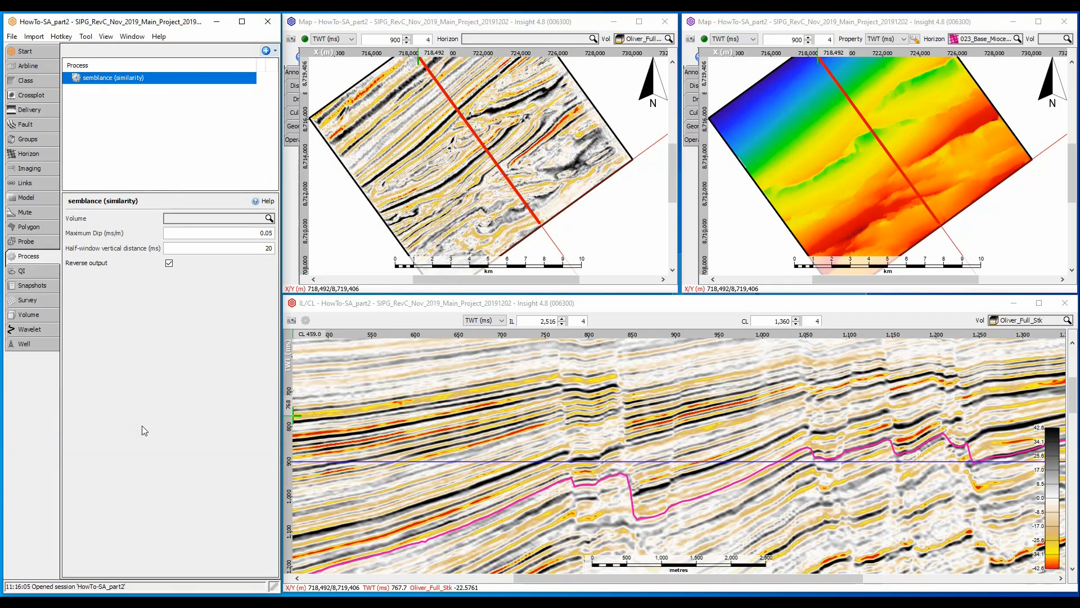
{"action": "left_click", "coordinate": [250, 219]}
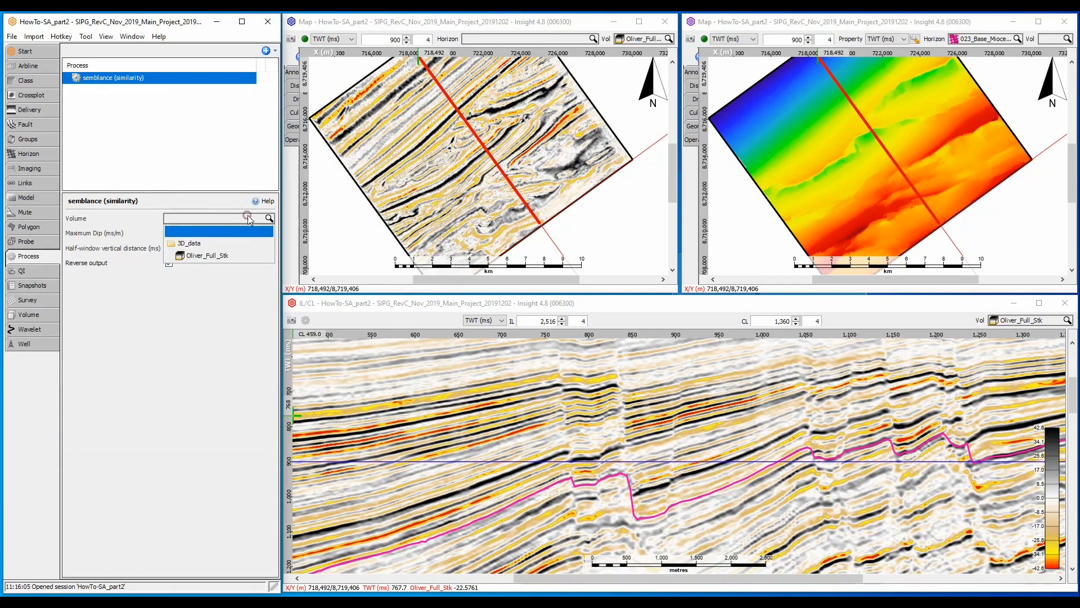
{"action": "left_click", "coordinate": [244, 255]}
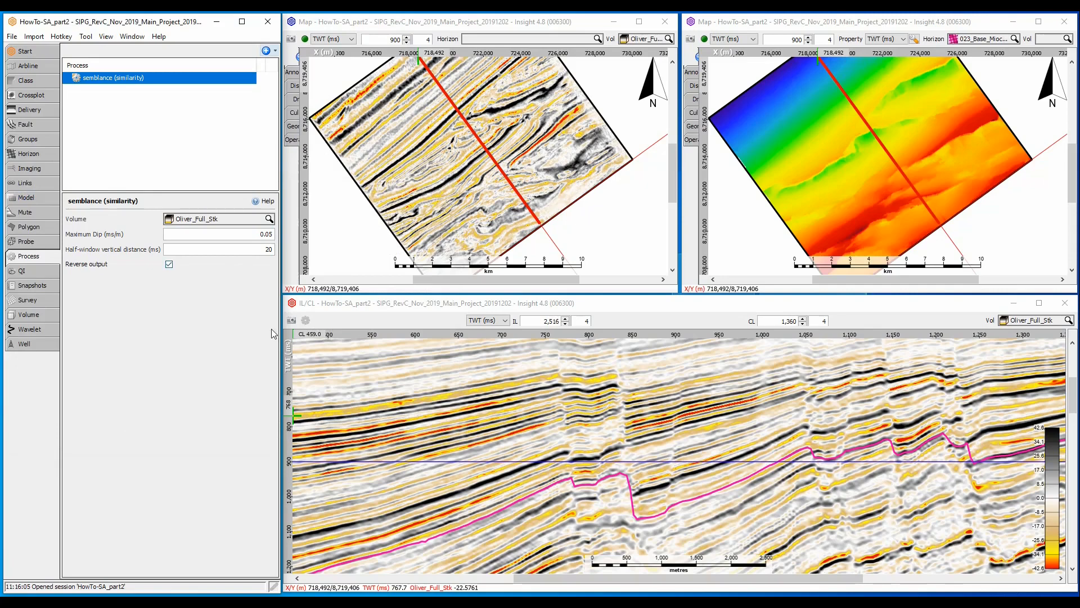
- Measure the dip of a steep reflector near crosslines 590 to 675 in the IL/CL section view
{"action": "right_click", "coordinate": [408, 512]}
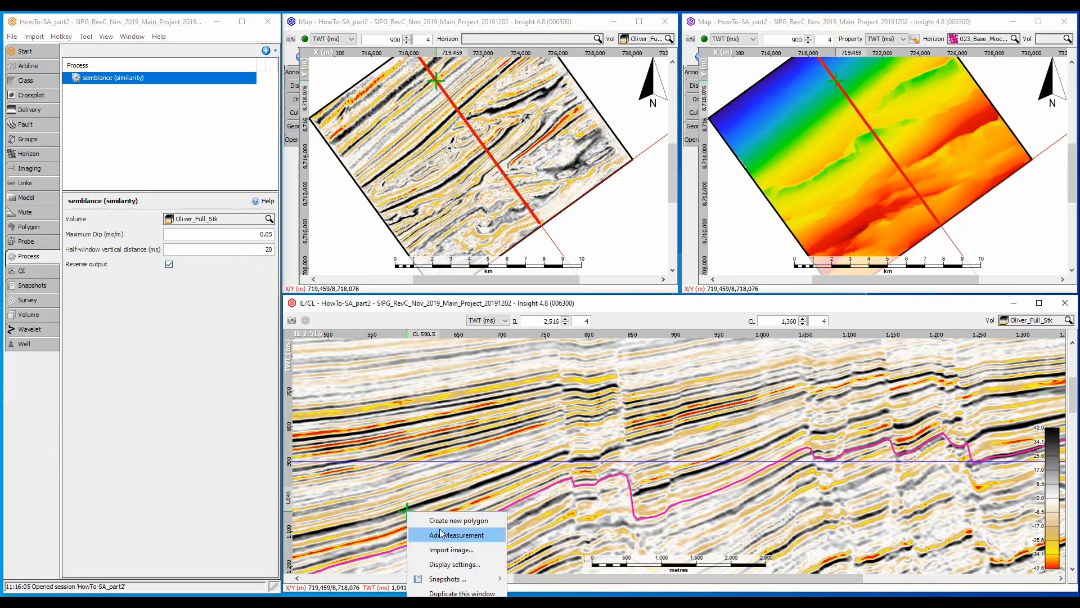
{"action": "left_click", "coordinate": [462, 535]}
{"action": "left_click_drag", "start_coordinate": [412, 509], "coordinate": [480, 483]}
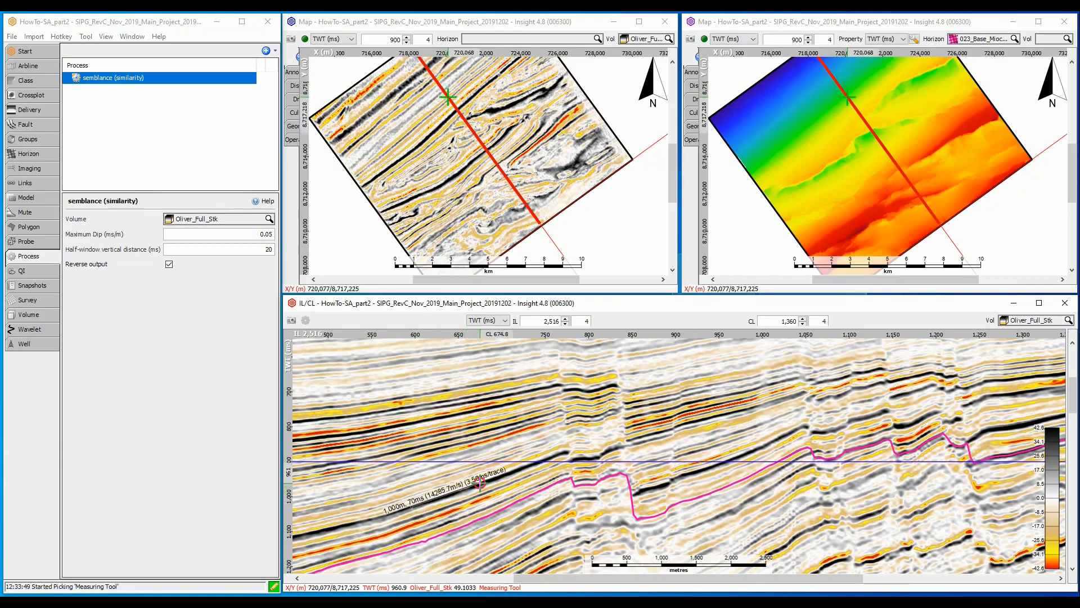
{"action": "key", "text": "Escape"}
- Switch to Calculator and divide the 70 ms vertical change by the 1000 m horizontal distance
{"action": "left_click", "coordinate": [648, 600]}
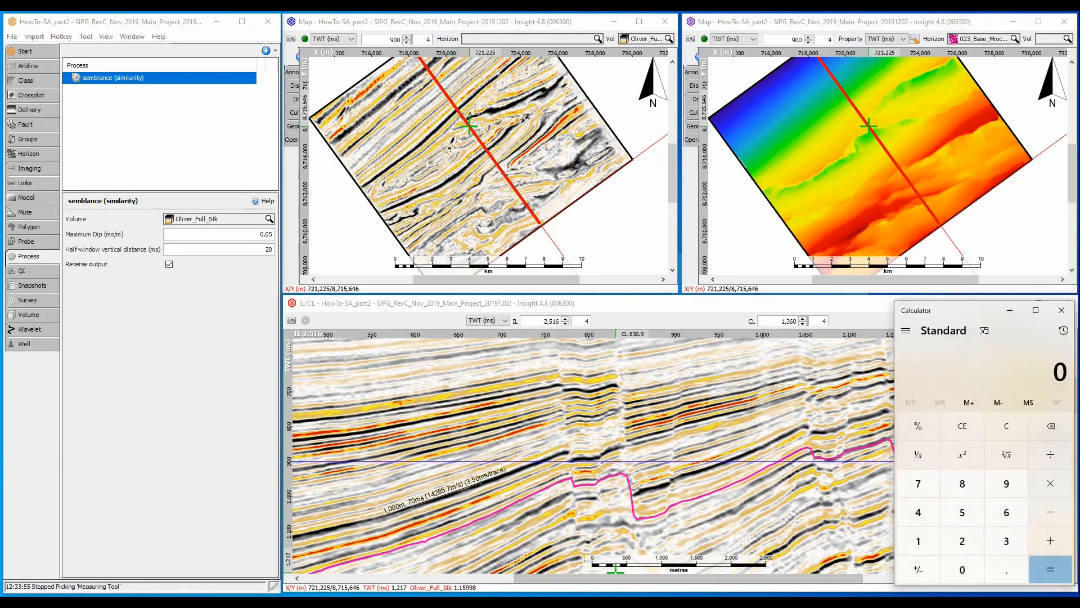
{"action": "left_click", "coordinate": [916, 487]}
{"action": "left_click", "coordinate": [969, 570]}
{"action": "left_click", "coordinate": [1050, 454]}
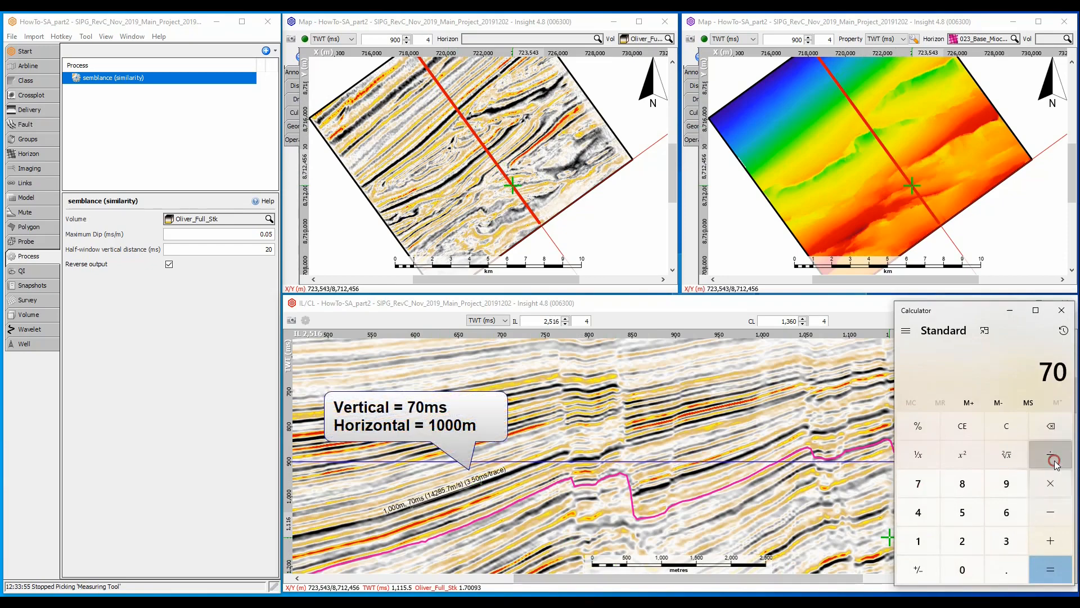
{"action": "left_click", "coordinate": [923, 540]}
{"action": "left_click", "coordinate": [950, 564]}
{"action": "left_click", "coordinate": [951, 565]}
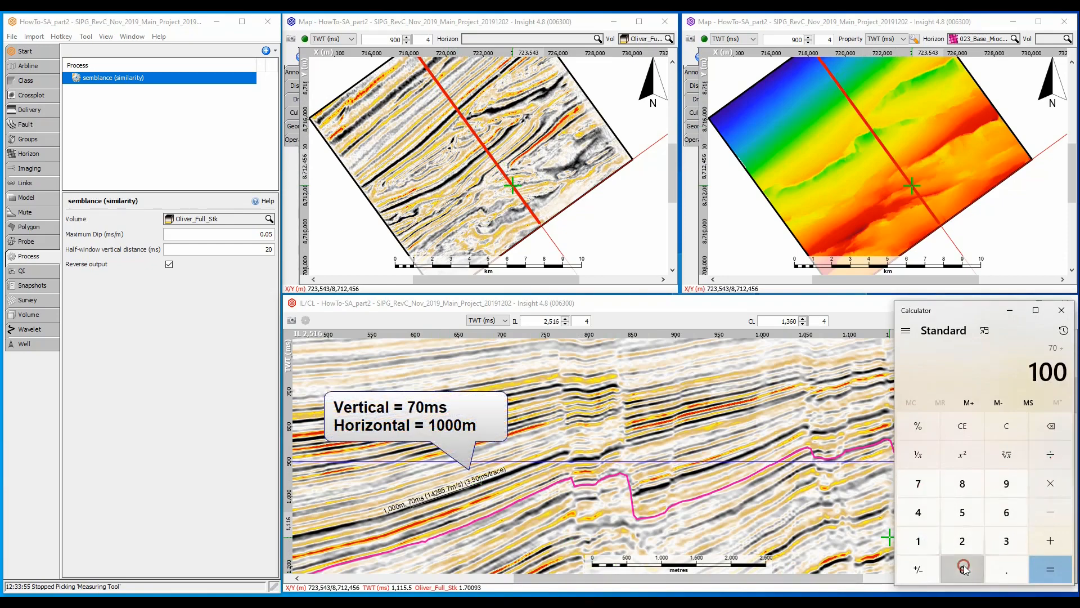
{"action": "left_click", "coordinate": [952, 566]}
{"action": "left_click", "coordinate": [1048, 572]}
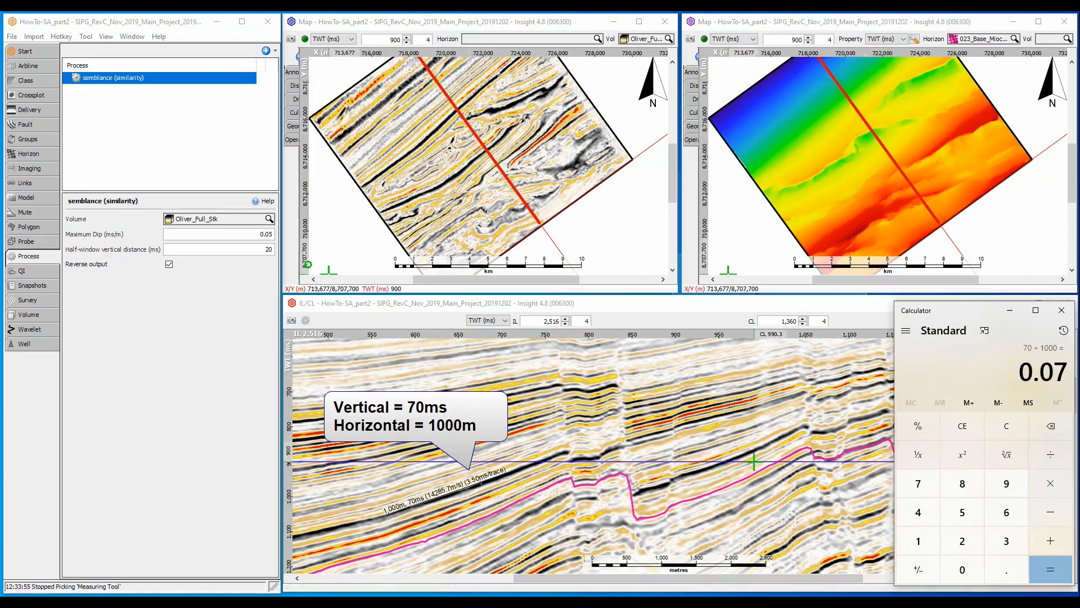
- Set the semblance process's maximum dip to 0.1 ms/m and its half-window vertical distance to 70 ms
{"action": "double_click", "coordinate": [258, 234]}
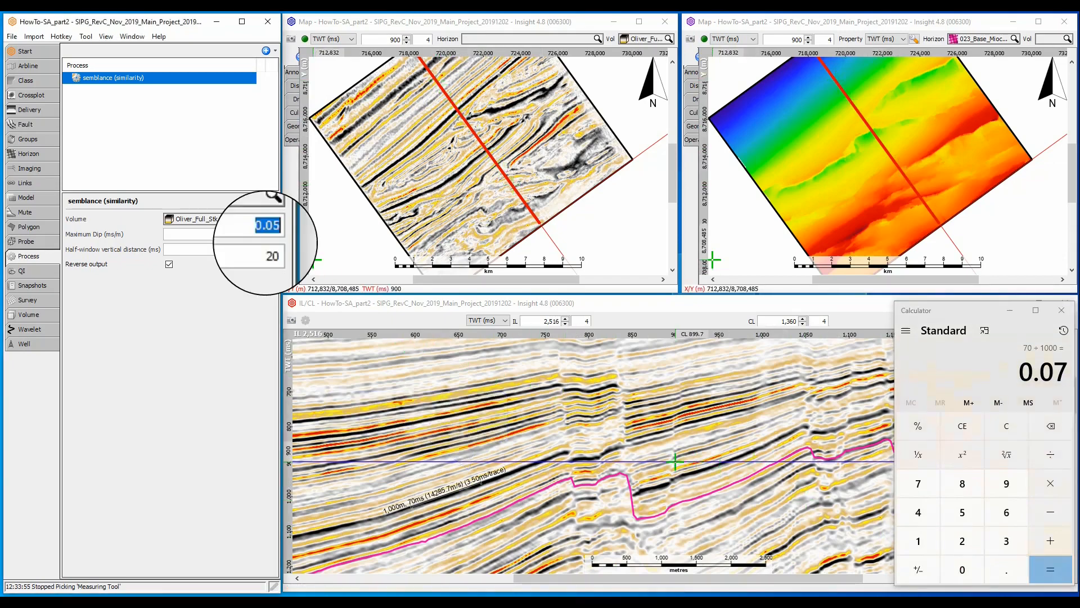
{"action": "type", "text": "0.1"}
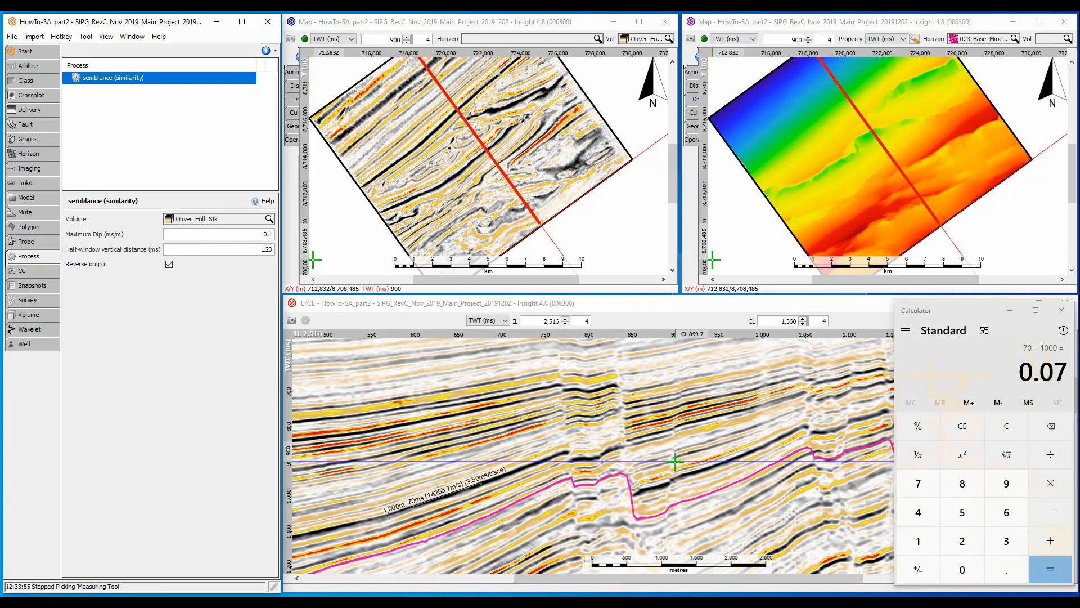
{"action": "left_click_drag", "start_coordinate": [263, 249], "coordinate": [284, 252]}
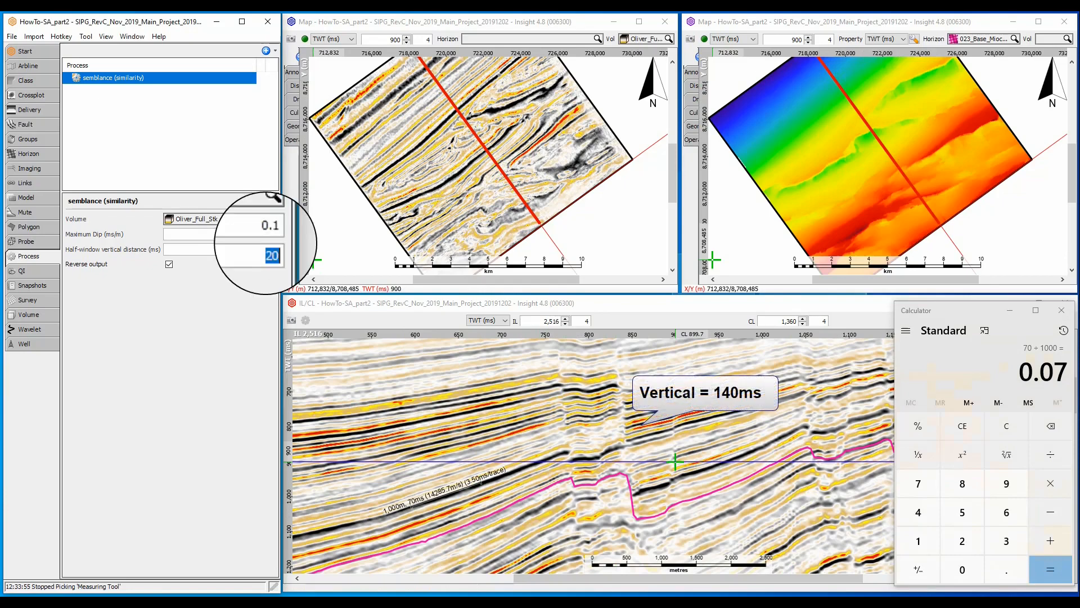
{"action": "type", "text": "70"}
- Remove all measurements from the IL/CL section view
{"action": "right_click", "coordinate": [431, 383]}
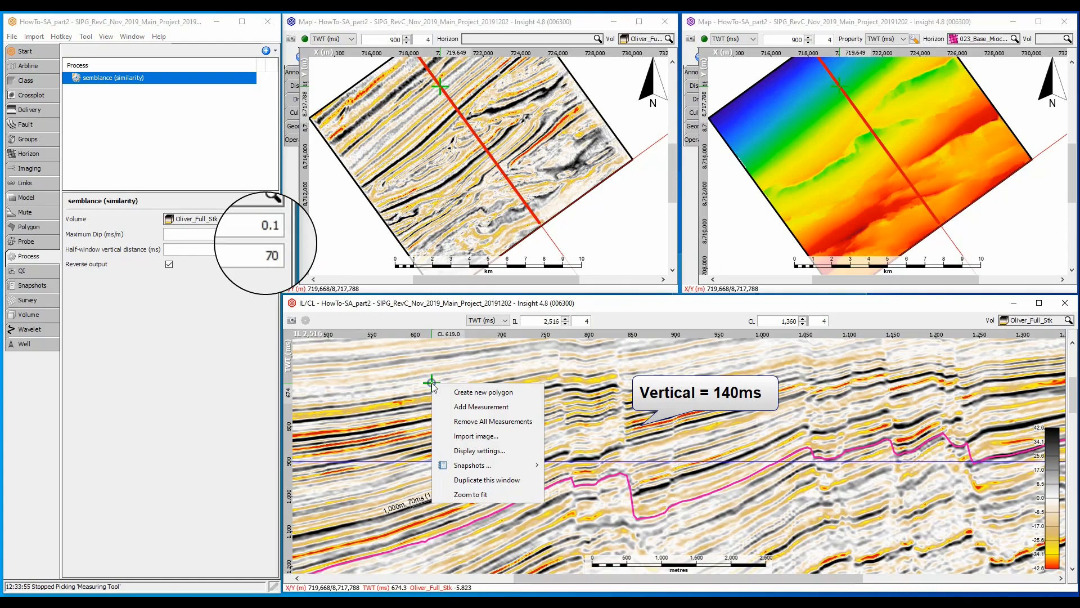
{"action": "left_click", "coordinate": [459, 422]}
{"action": "left_click", "coordinate": [528, 322]}
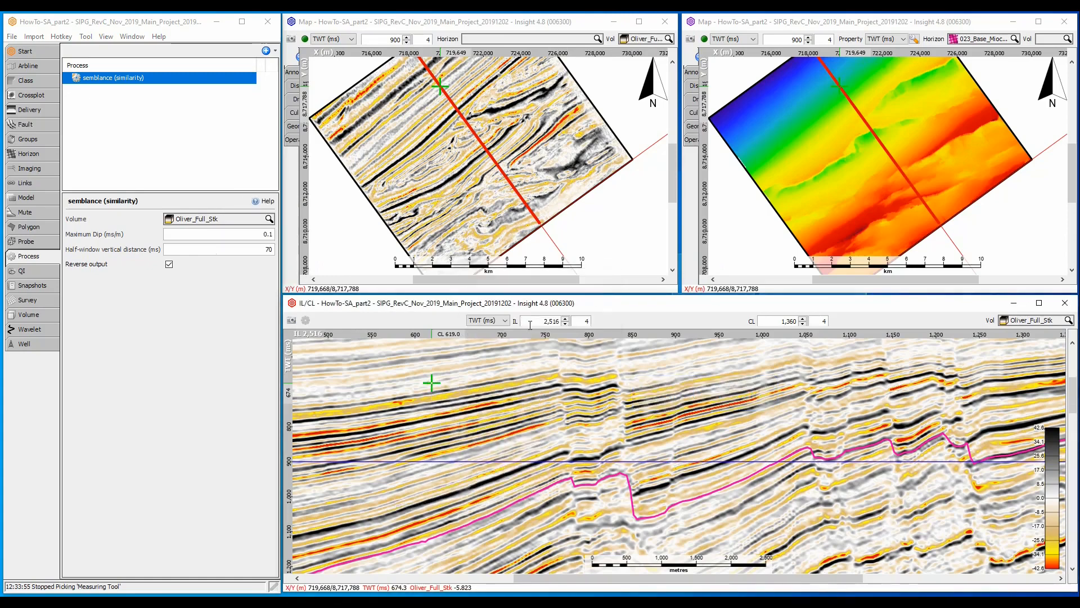
- Display the semblance (similarity) volume in both the IL/CL section view and the seismic time-slice map
{"action": "left_click", "coordinate": [1021, 320]}
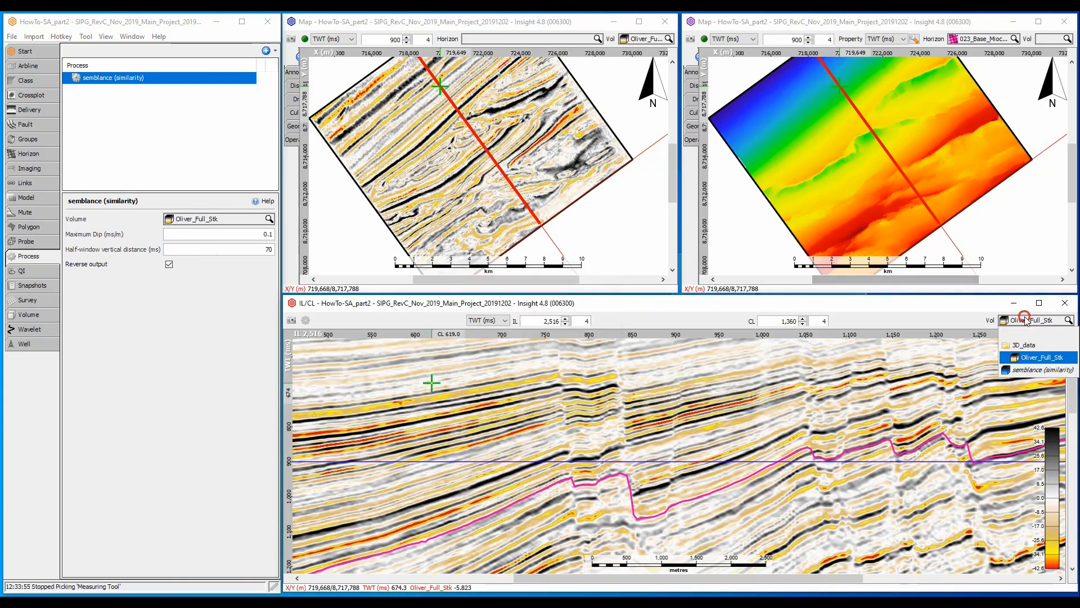
{"action": "left_click", "coordinate": [1030, 363]}
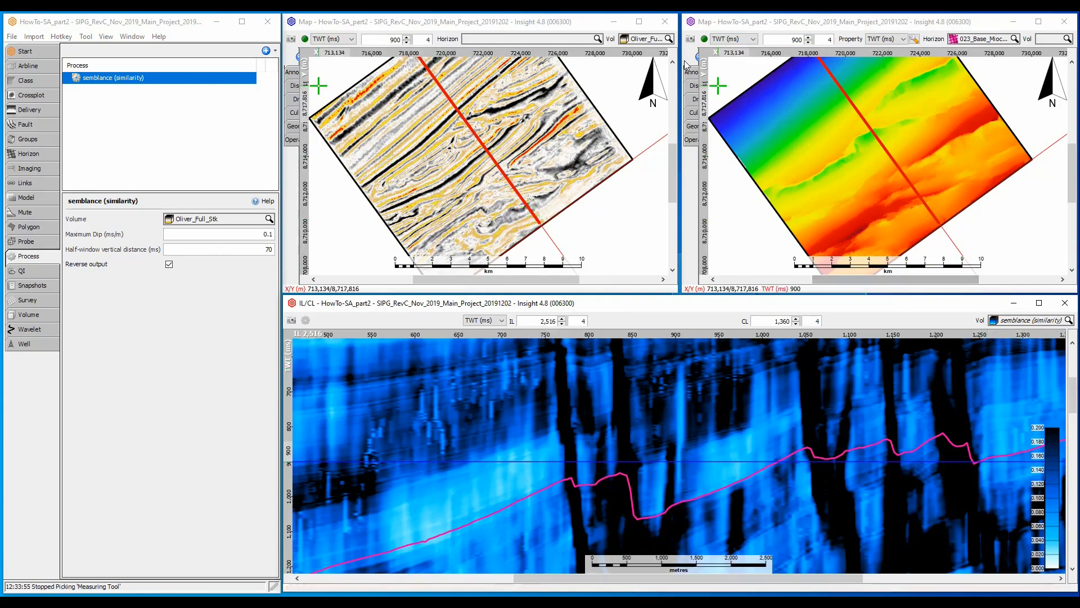
{"action": "left_click", "coordinate": [651, 39]}
{"action": "left_click", "coordinate": [650, 82]}
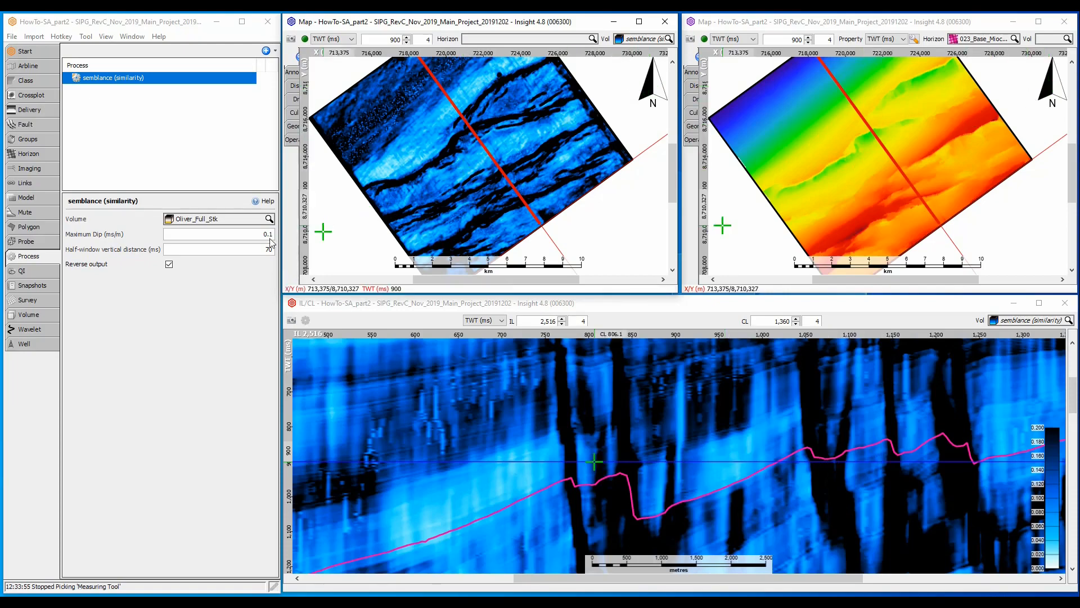
- Turn off the semblance process's reversed output to compare the displays, and turn it back on
{"action": "left_click", "coordinate": [169, 265]}
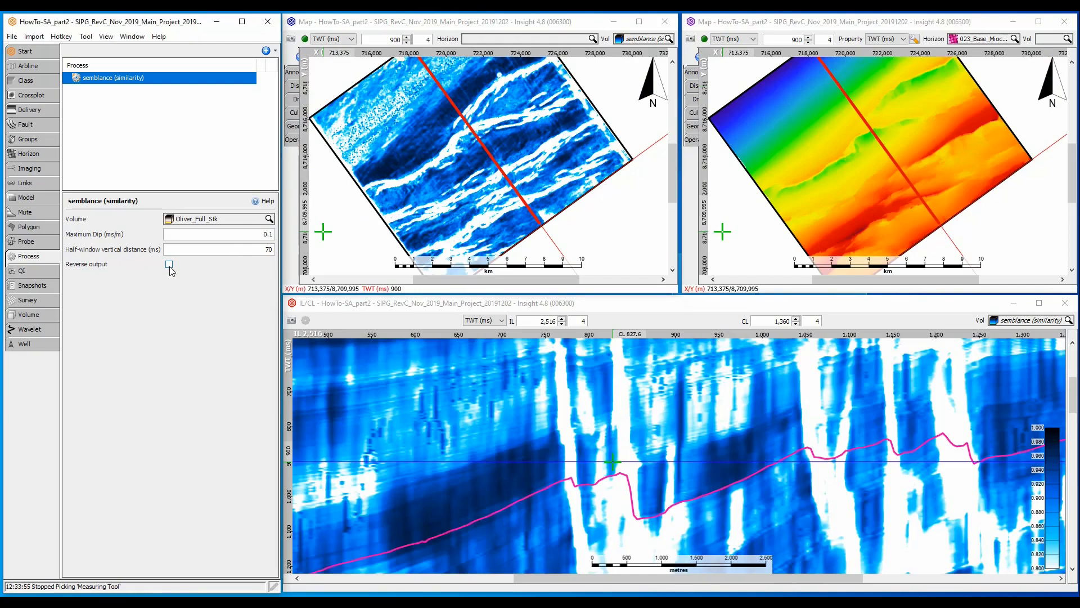
{"action": "left_click", "coordinate": [170, 265]}
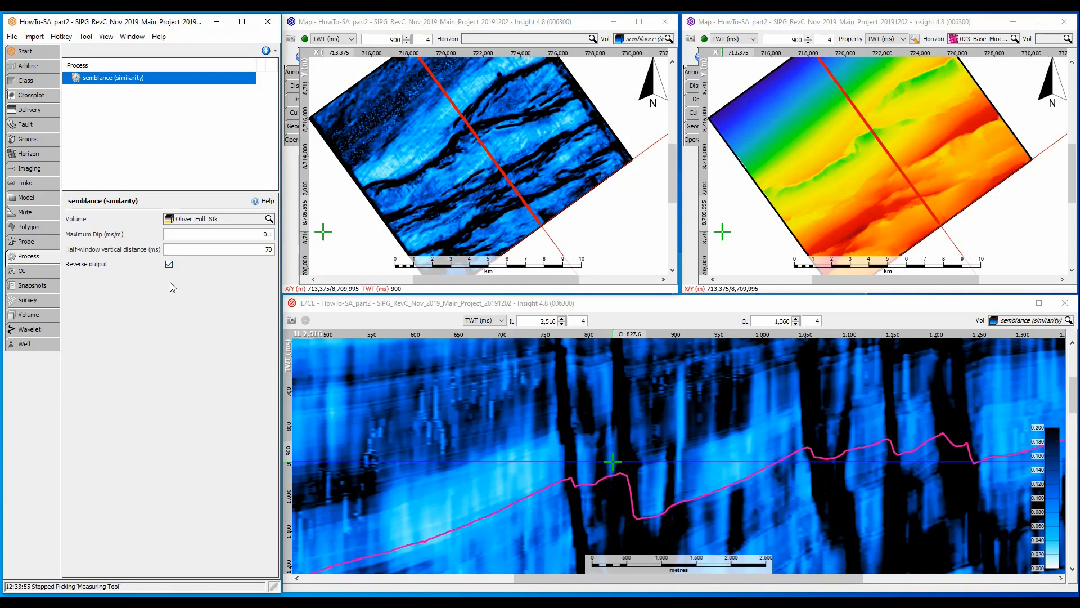
- Create a Directional Correlation (Similarity) process with the default name and use Oliver_Full_Stk as its input volume
{"action": "left_click", "coordinate": [266, 50]}
{"action": "left_click", "coordinate": [284, 67]}
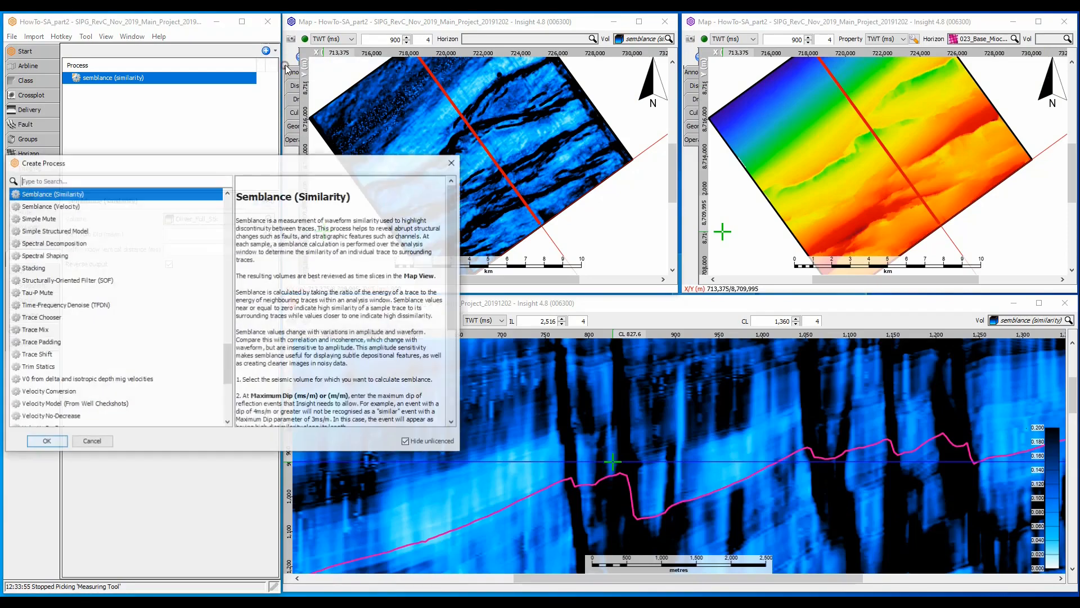
{"action": "type", "text": "dir"}
{"action": "key", "text": "Return"}
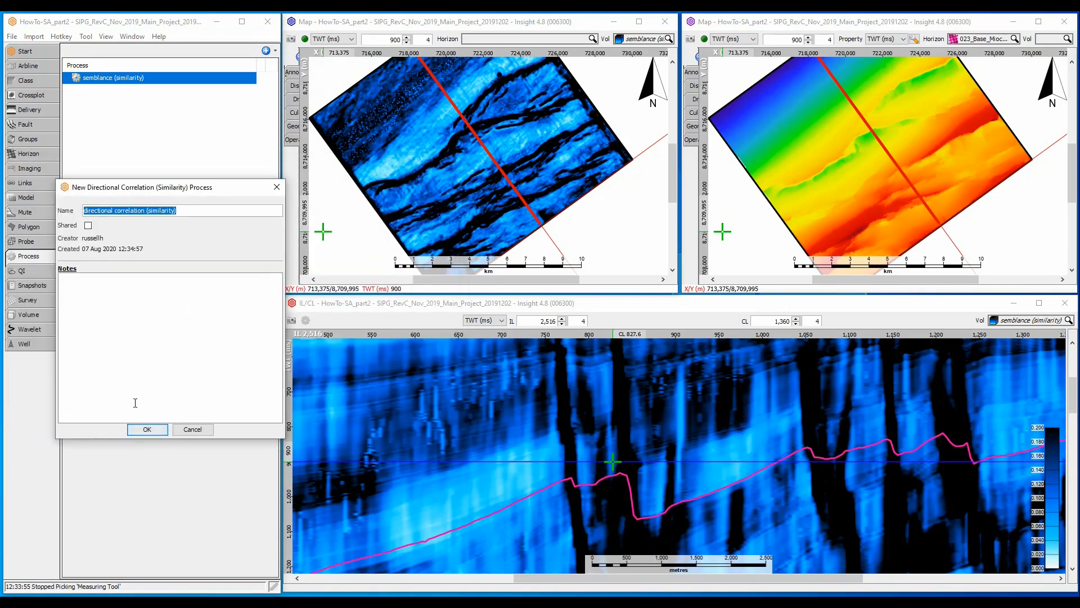
{"action": "left_click", "coordinate": [138, 429]}
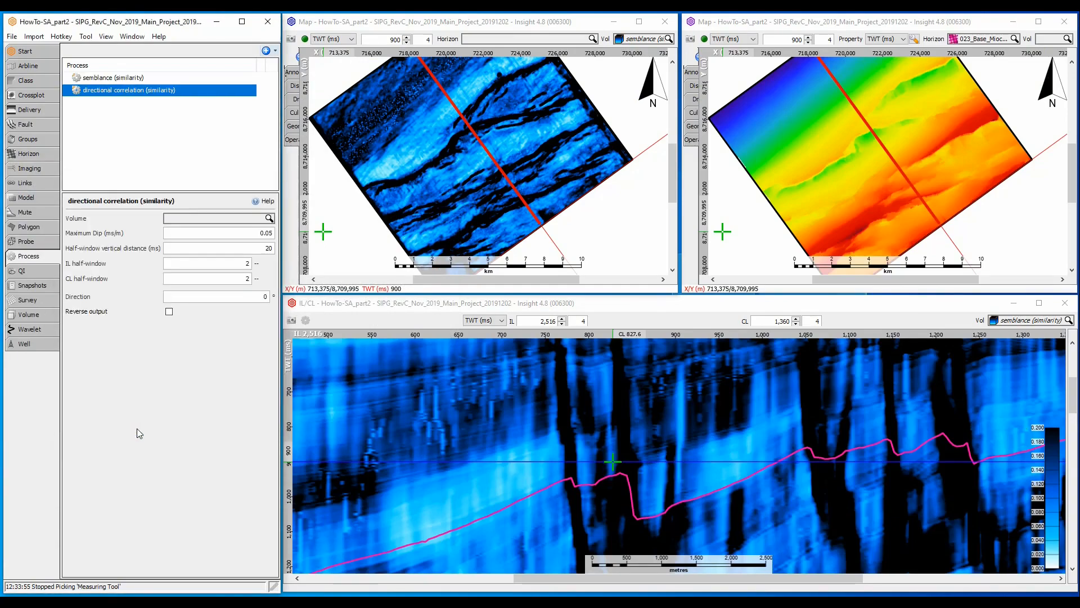
{"action": "left_click", "coordinate": [270, 219]}
{"action": "left_click", "coordinate": [218, 255]}
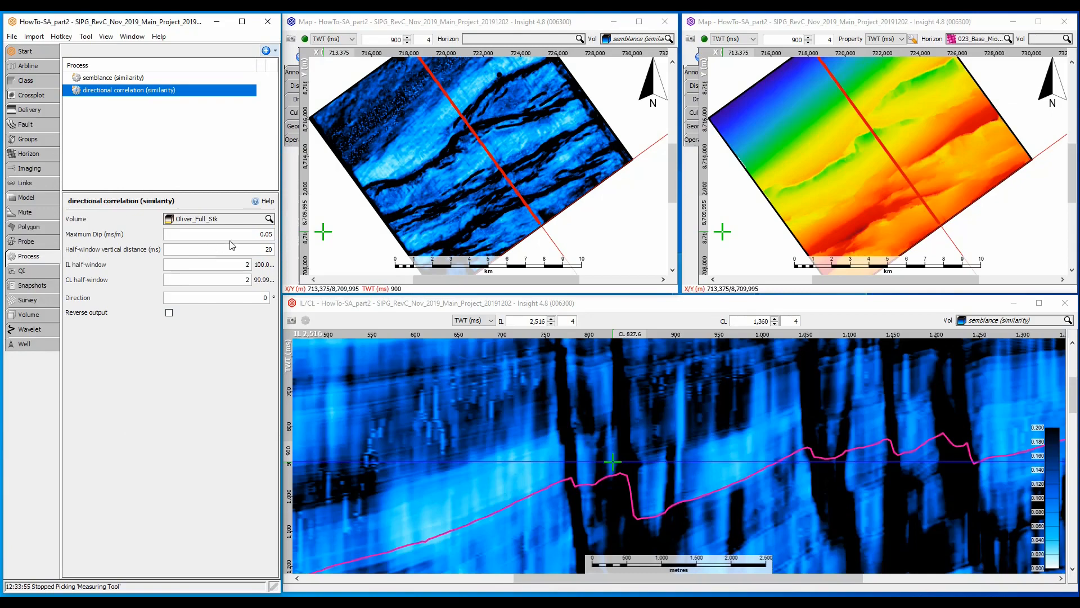
- Set the directional correlation's maximum dip to 0.1 ms/m and its half-window vertical distance to 70 ms
{"action": "left_click", "coordinate": [259, 234]}
{"action": "double_click", "coordinate": [259, 234]}
{"action": "type", "text": "0.1"}
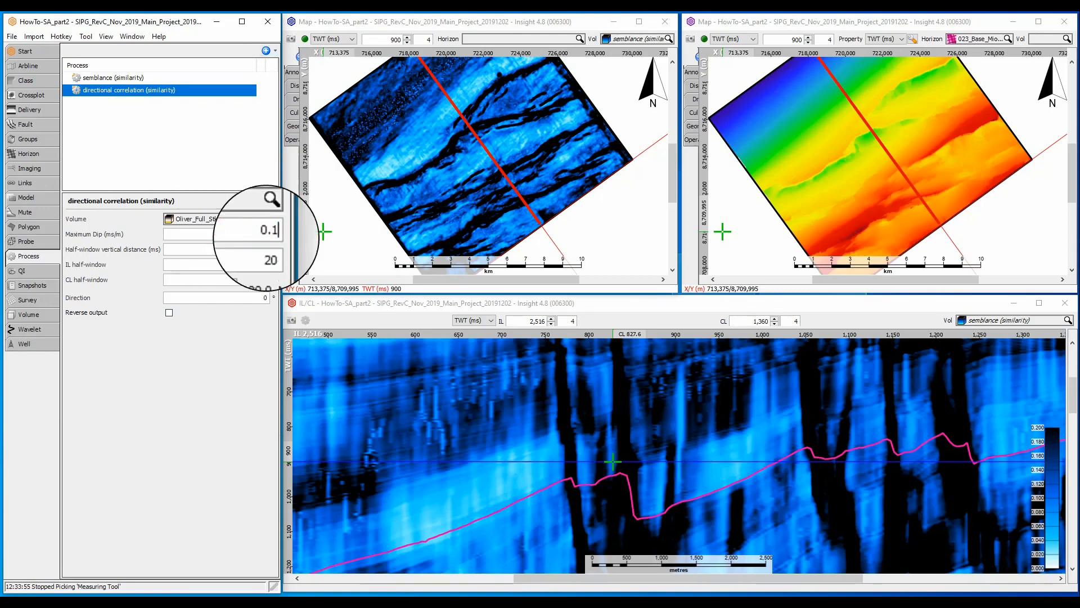
{"action": "key", "text": "Tab"}
{"action": "type", "text": "70"}
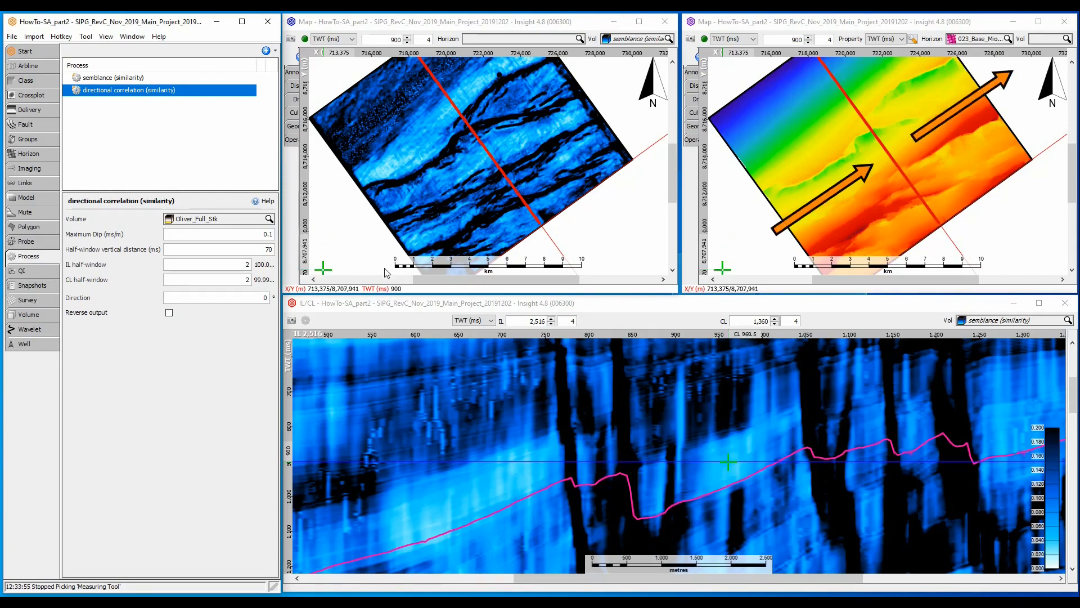
- Measure the fault strike with a line along the fault trend on the Base Miocene horizon map
{"action": "right_click", "coordinate": [795, 192]}
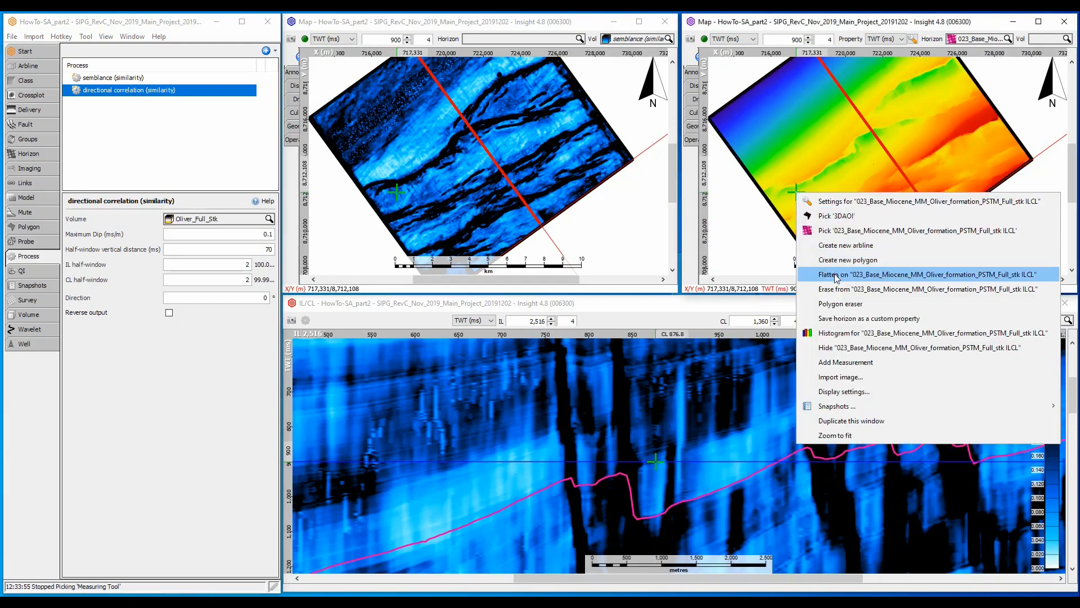
{"action": "left_click", "coordinate": [850, 363]}
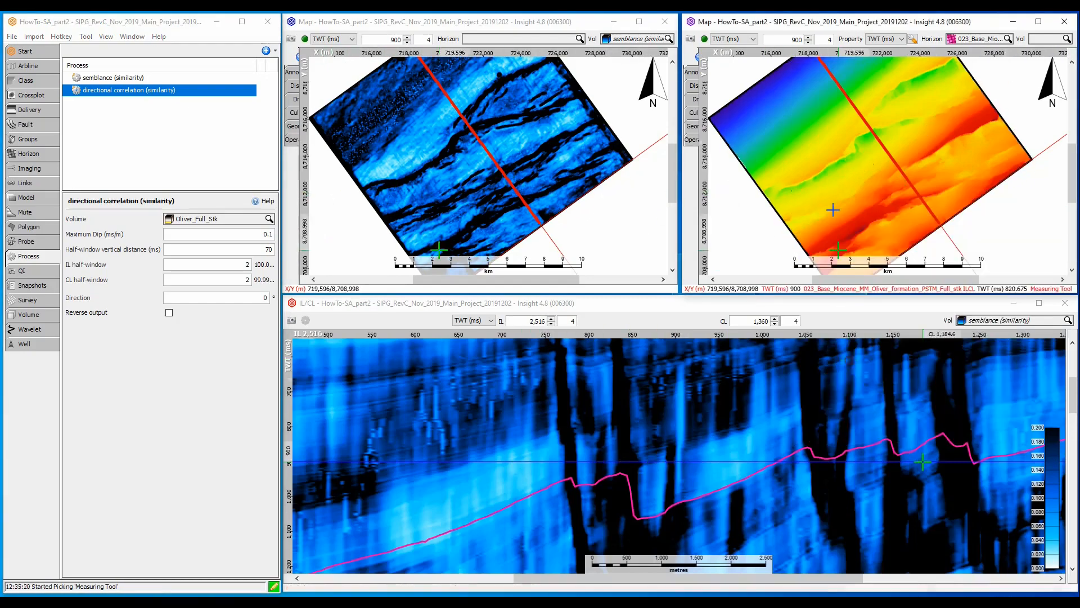
{"action": "left_click", "coordinate": [800, 166]}
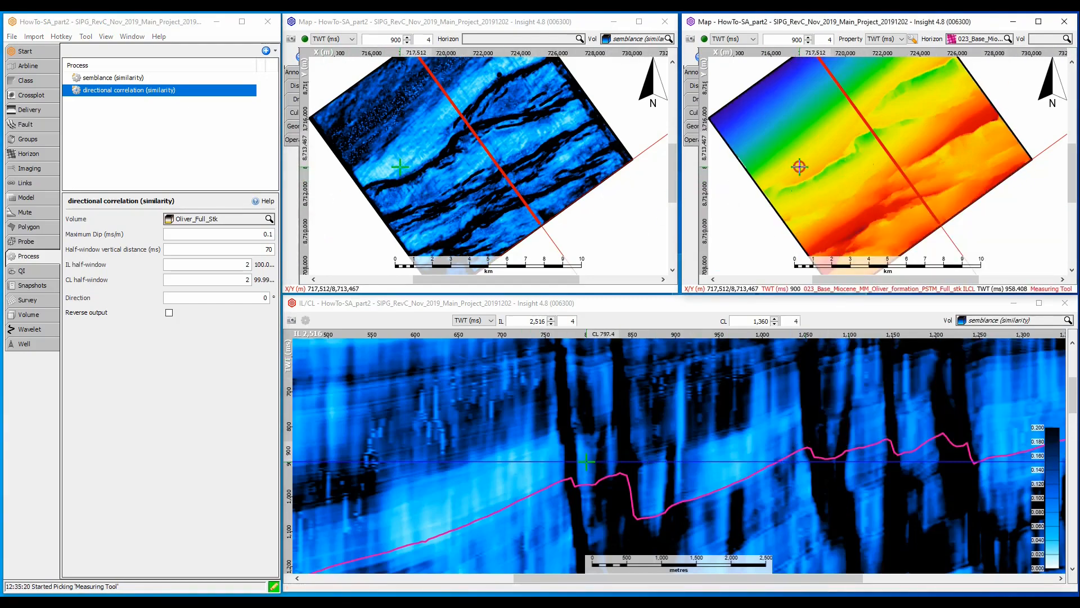
{"action": "left_click", "coordinate": [887, 105]}
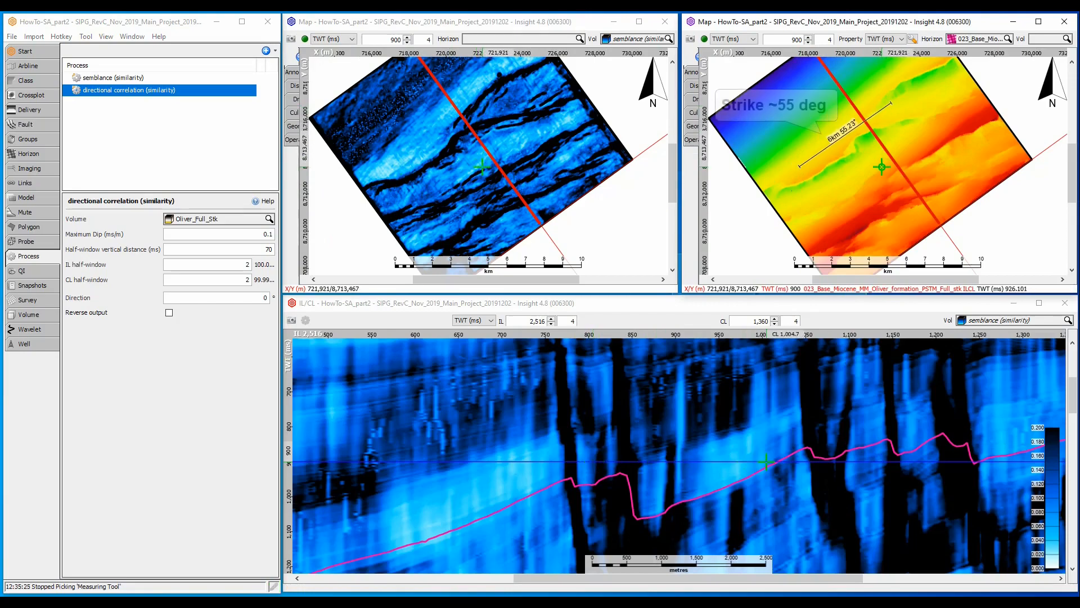
- Set the directional correlation's direction to 55° and display its volume in the IL/CL section view
{"action": "double_click", "coordinate": [265, 298]}
{"action": "type", "text": "55"}
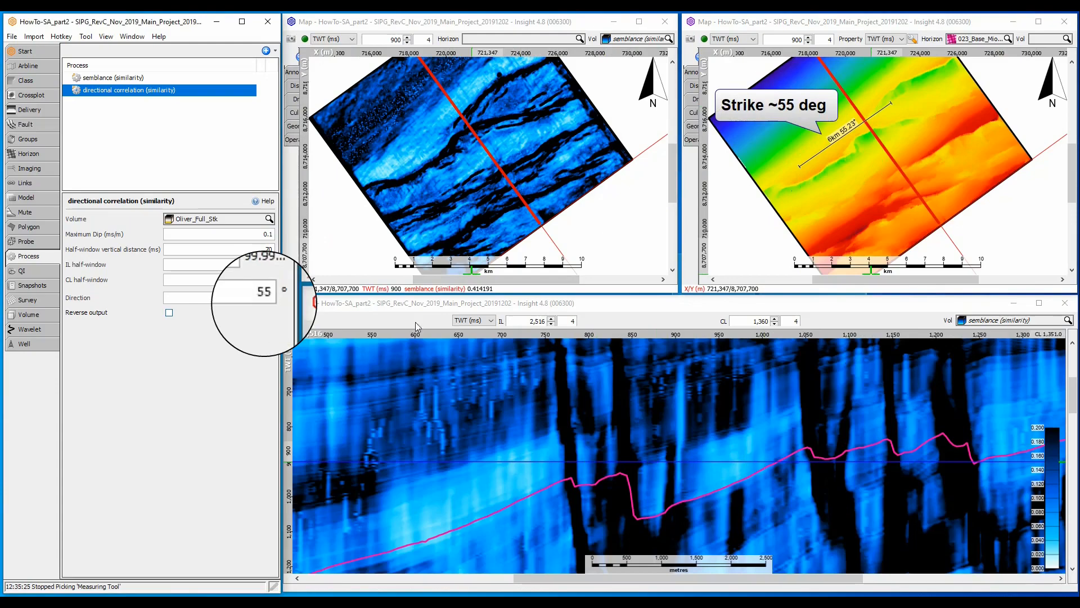
{"action": "left_click", "coordinate": [994, 320]}
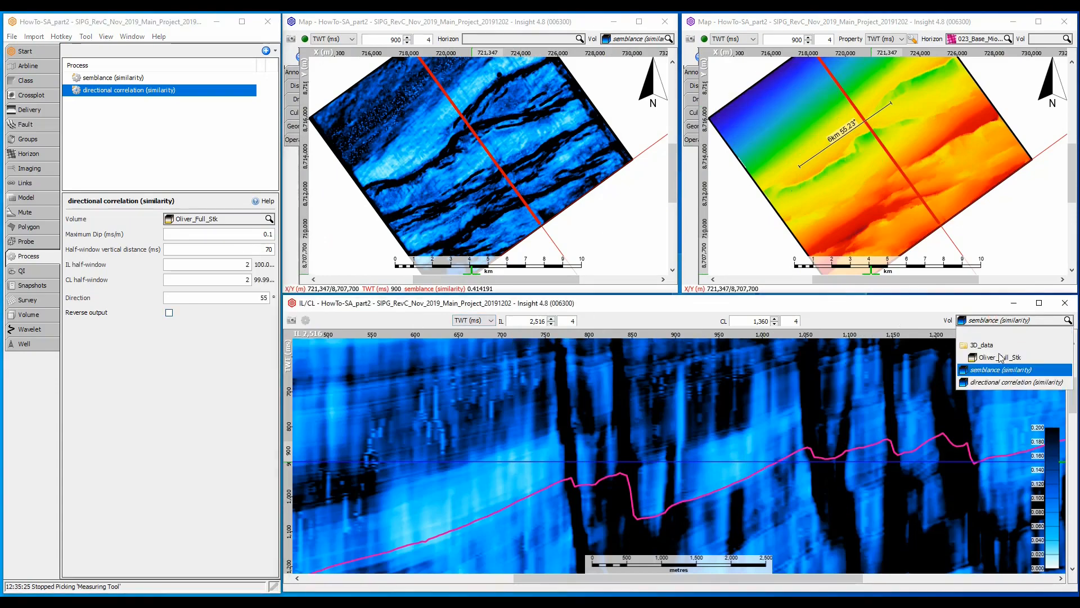
{"action": "left_click", "coordinate": [998, 382]}
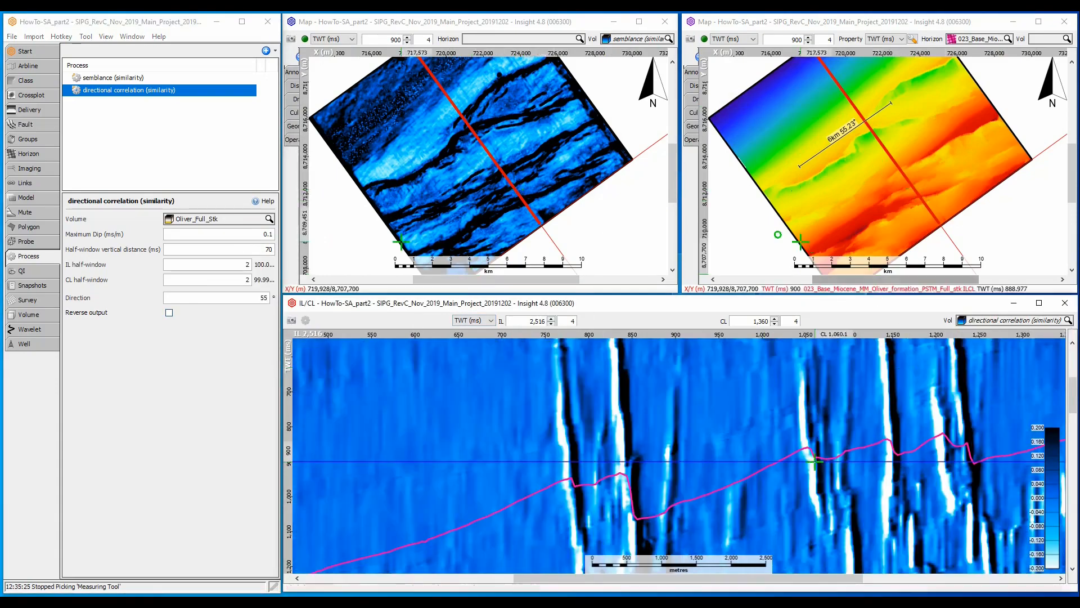
- Display the directional correlation volume in the time-slice map and remove all measurements from the Base Miocene horizon map
{"action": "left_click", "coordinate": [630, 40]}
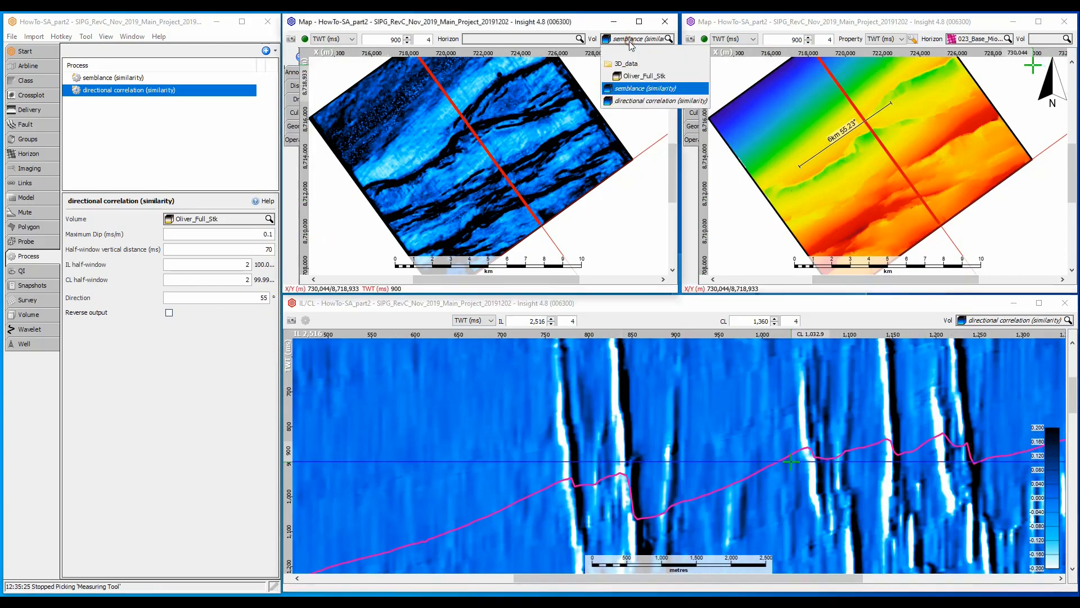
{"action": "left_click", "coordinate": [635, 100]}
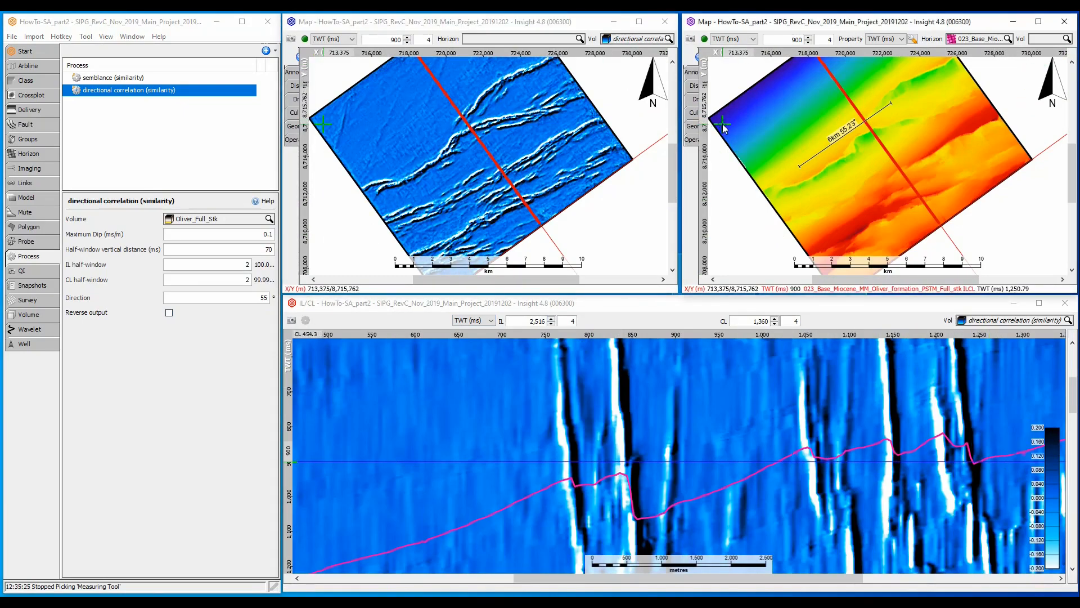
{"action": "right_click", "coordinate": [723, 124]}
{"action": "left_click", "coordinate": [758, 309]}
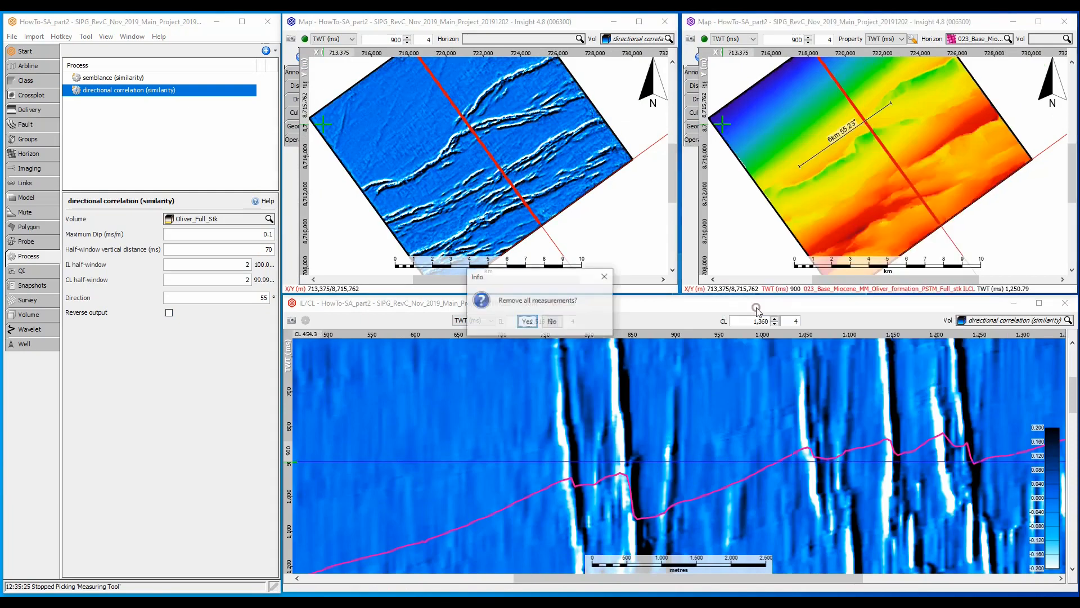
{"action": "left_click", "coordinate": [527, 321]}
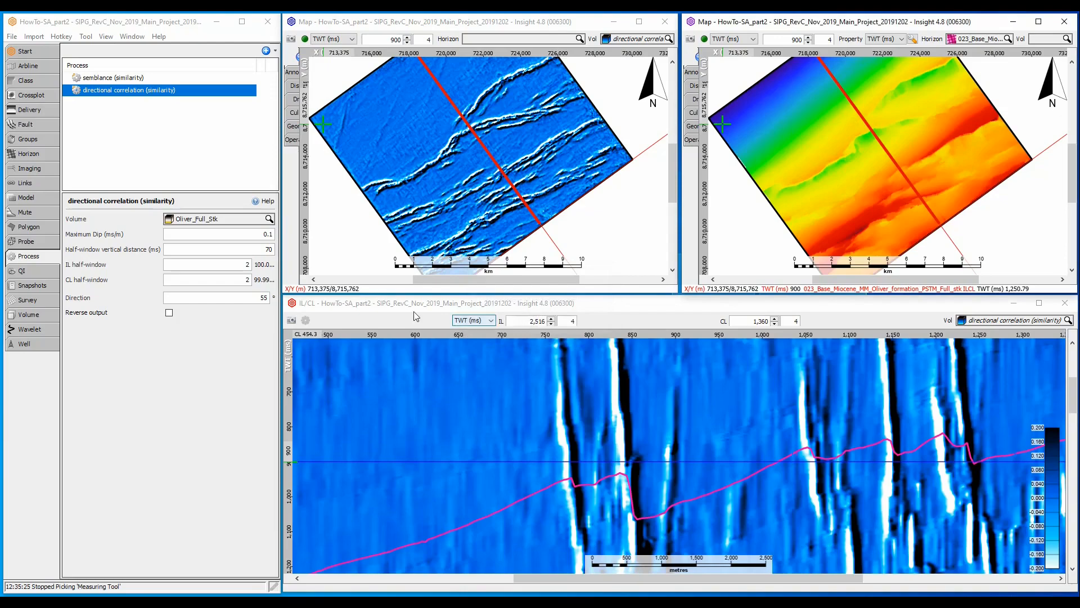
- Set both the IL and CL half-windows of the directional correlation process to 4
{"action": "double_click", "coordinate": [247, 265]}
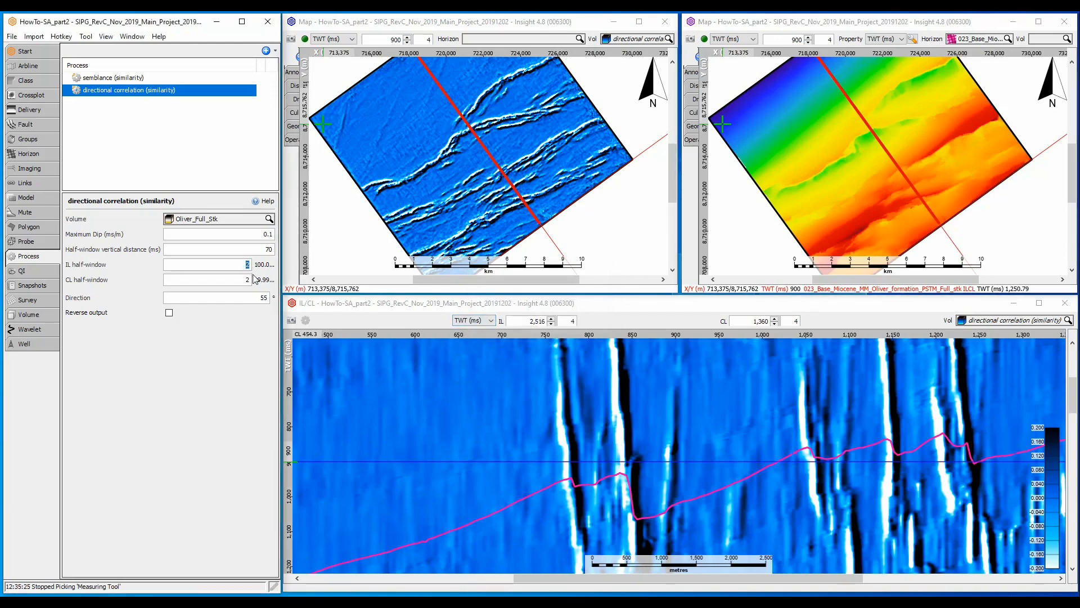
{"action": "type", "text": "4"}
{"action": "double_click", "coordinate": [246, 280]}
{"action": "type", "text": "4"}
{"action": "left_click", "coordinate": [244, 337]}
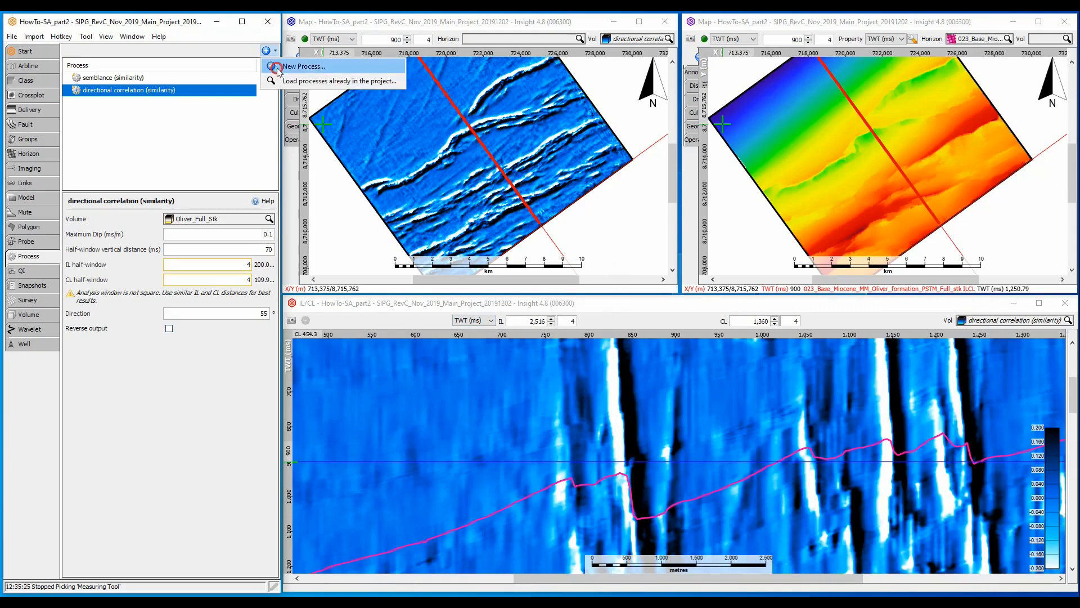
- Create a Dip Field process with the default name
{"action": "left_click", "coordinate": [266, 50]}
{"action": "type", "text": "dip"}
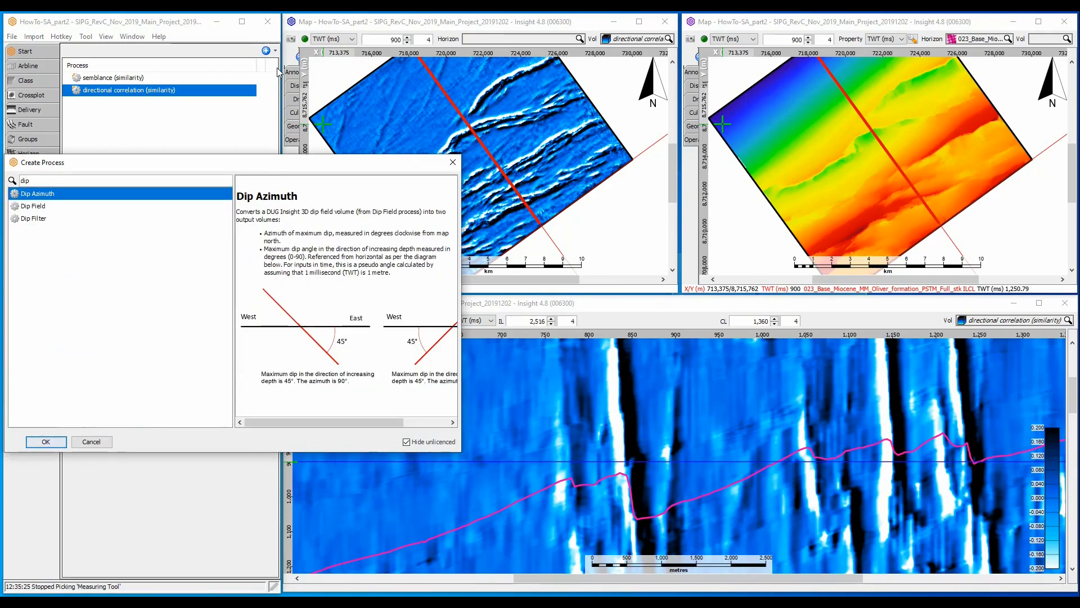
{"action": "left_click", "coordinate": [70, 207]}
{"action": "left_click", "coordinate": [45, 440]}
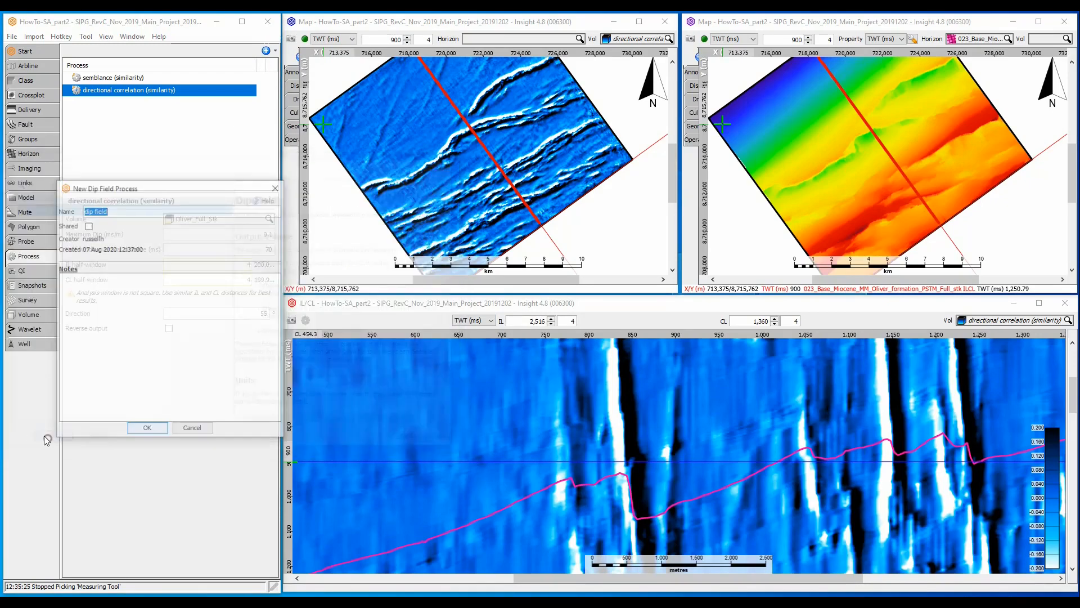
{"action": "left_click", "coordinate": [132, 431]}
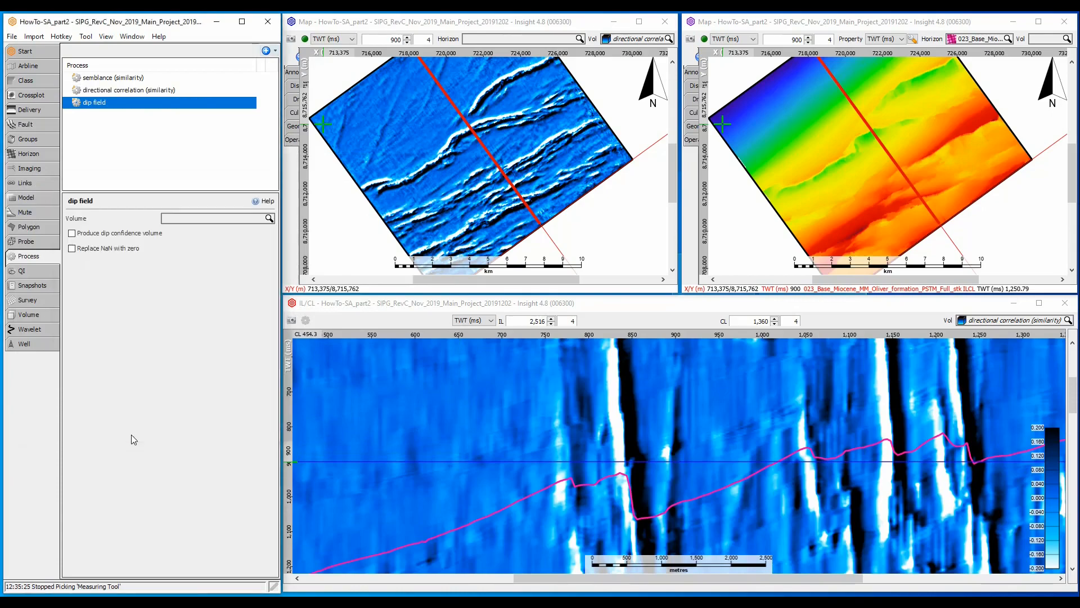
- Use Oliver_Full_Stk as the dip field's input volume and set its half-window vertical distance to 70 ms
{"action": "left_click", "coordinate": [187, 222]}
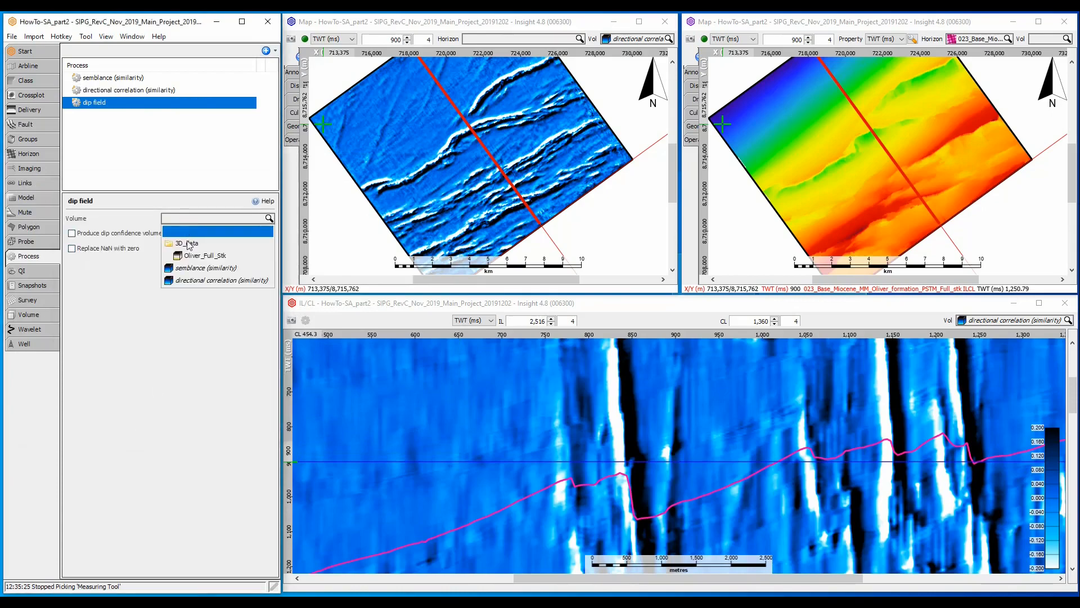
{"action": "left_click", "coordinate": [189, 256]}
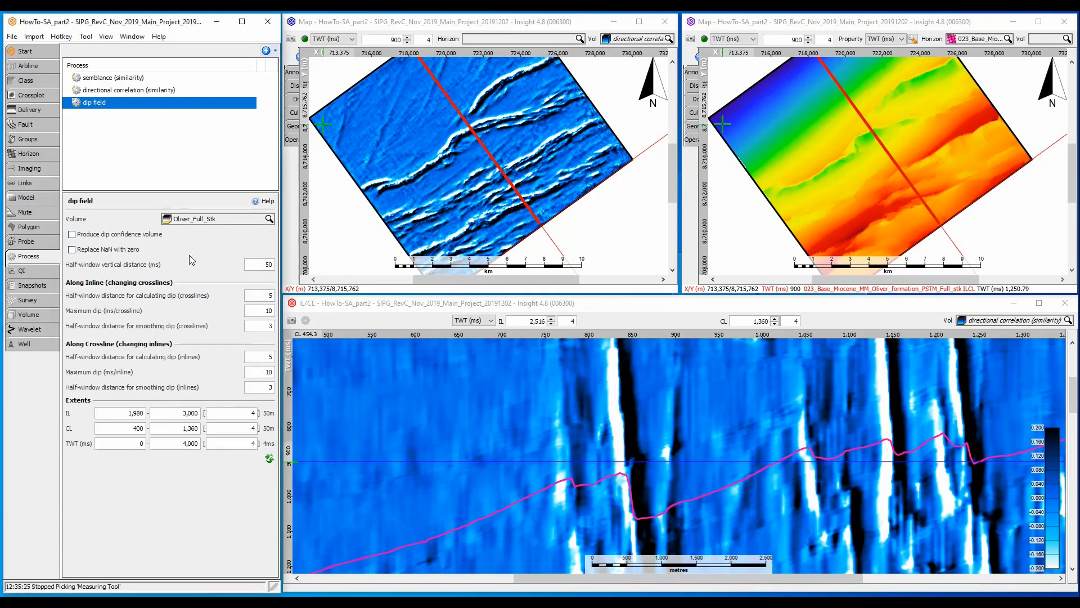
{"action": "double_click", "coordinate": [266, 264]}
{"action": "type", "text": "7"}
- Create a new display group named dip
{"action": "left_click", "coordinate": [43, 140]}
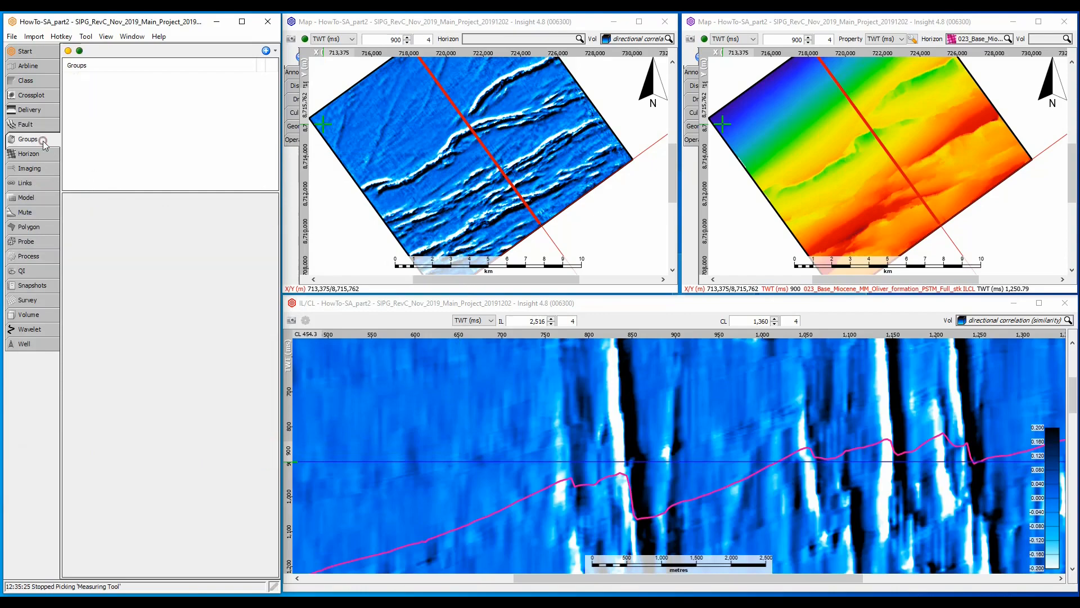
{"action": "left_click", "coordinate": [266, 51]}
{"action": "left_click", "coordinate": [292, 64]}
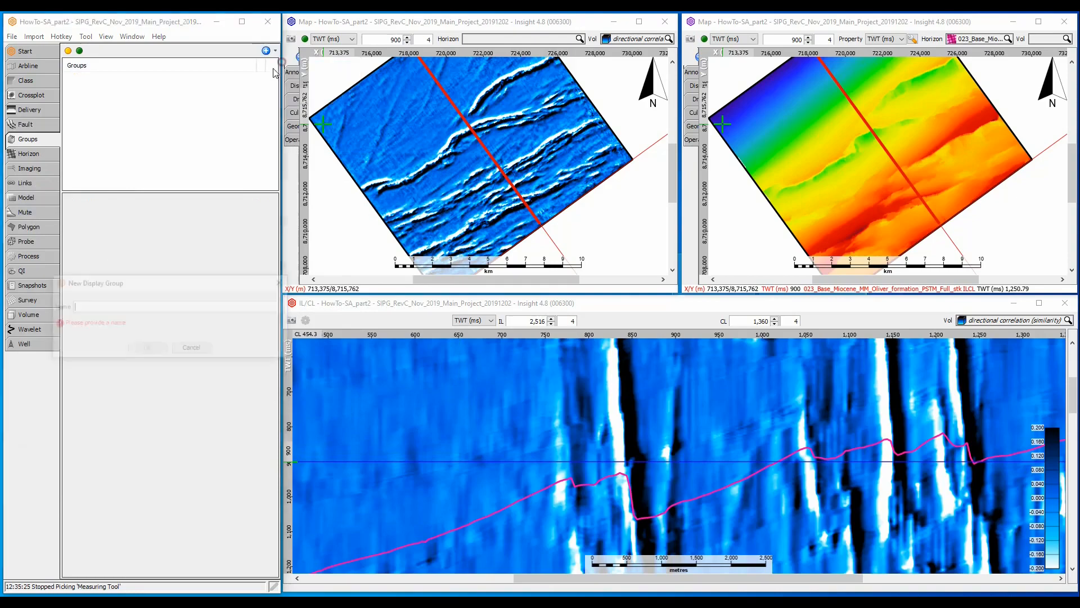
{"action": "type", "text": "dip"}
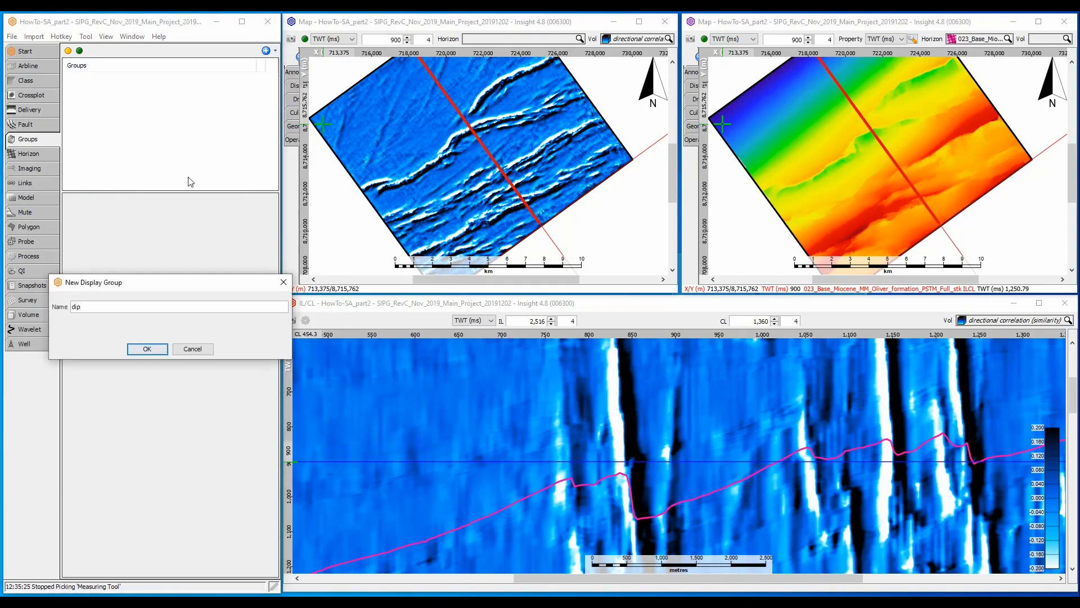
{"action": "key", "text": "Return"}
- Add the dip field and Oliver_Full_Stk volumes to the dip group and display the group in the IL/CL section view
{"action": "left_click", "coordinate": [268, 218]}
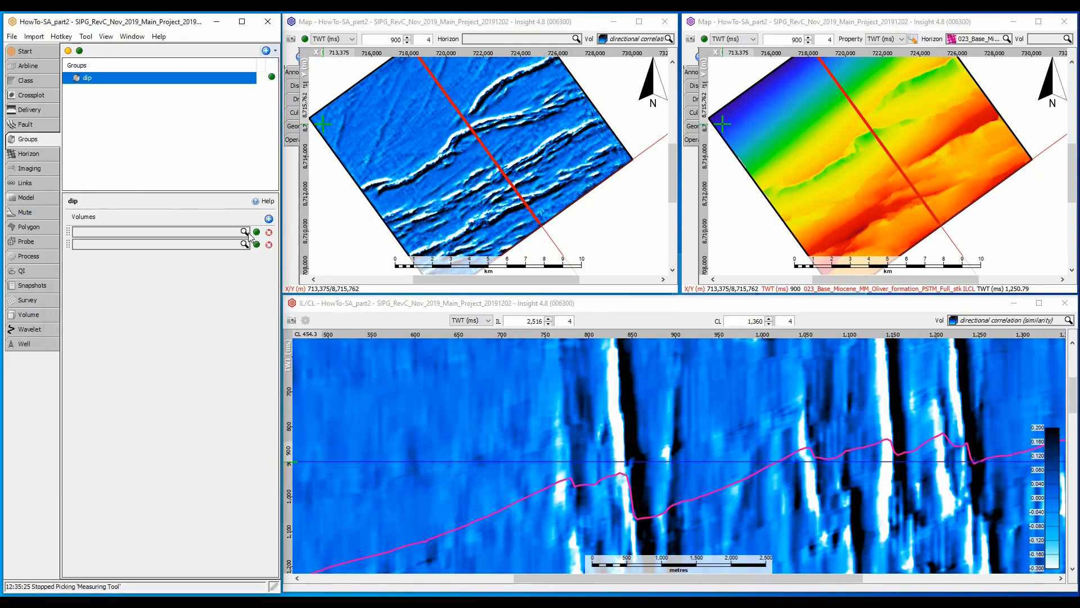
{"action": "left_click", "coordinate": [233, 234]}
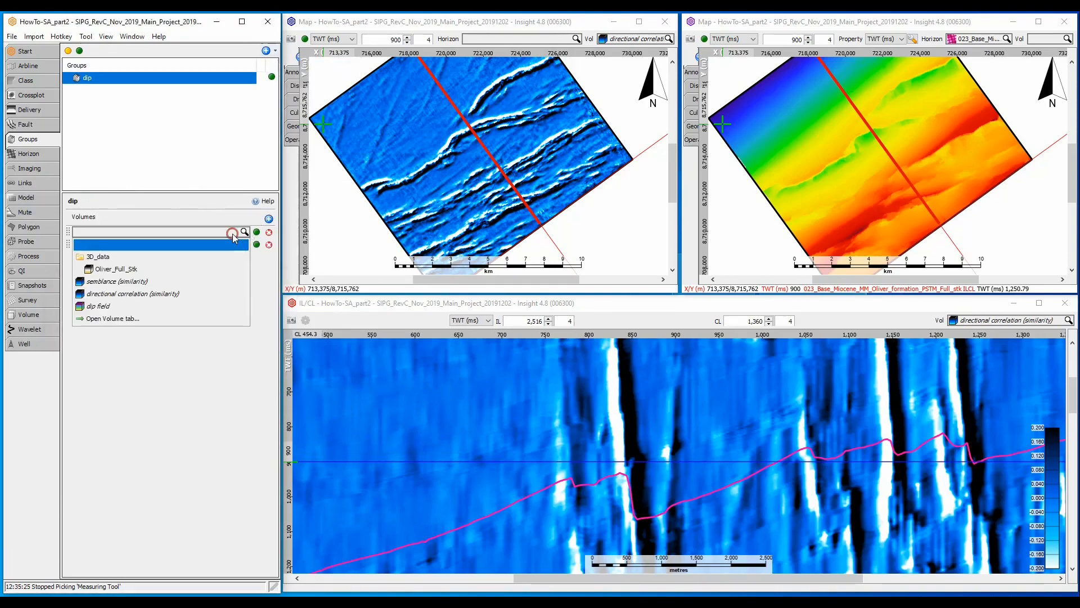
{"action": "left_click", "coordinate": [110, 305]}
{"action": "left_click", "coordinate": [112, 245]}
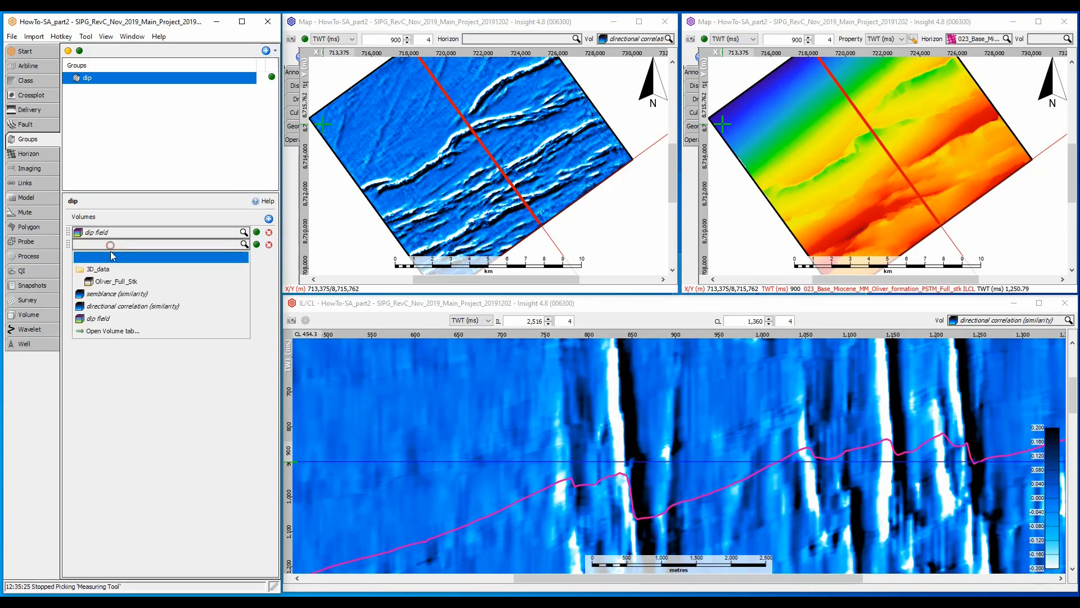
{"action": "left_click", "coordinate": [109, 283]}
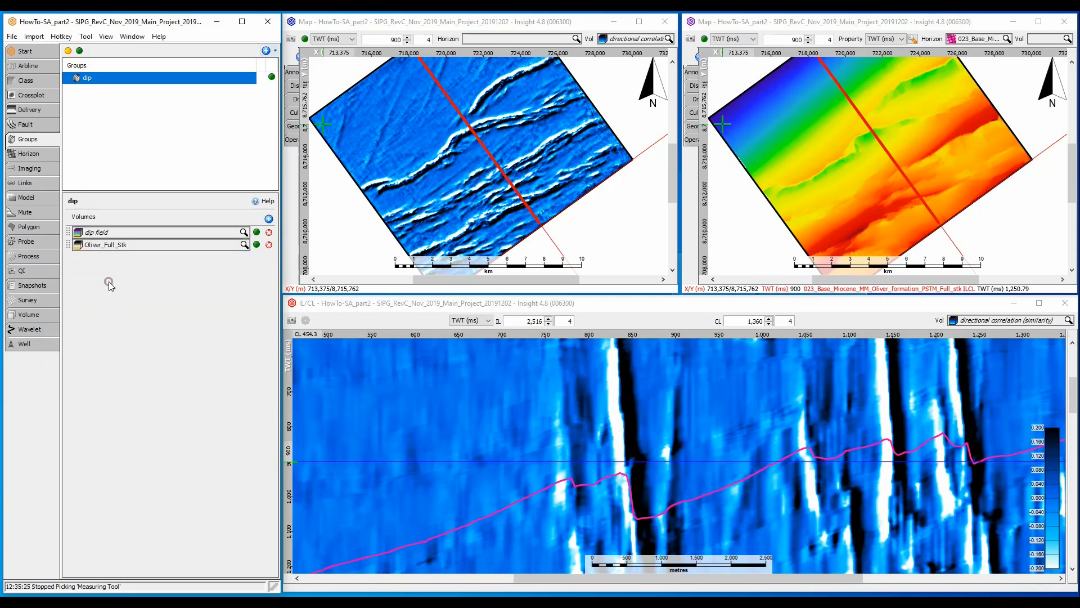
{"action": "left_click", "coordinate": [996, 321]}
{"action": "left_click", "coordinate": [969, 430]}
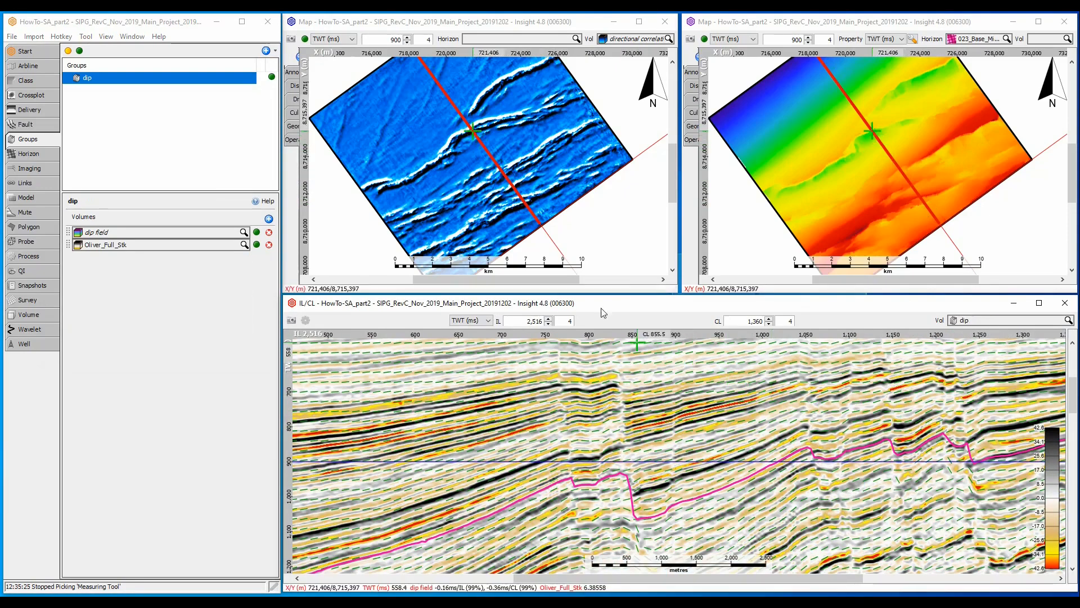
- Create an Edges process with the default name
{"action": "left_click", "coordinate": [33, 256]}
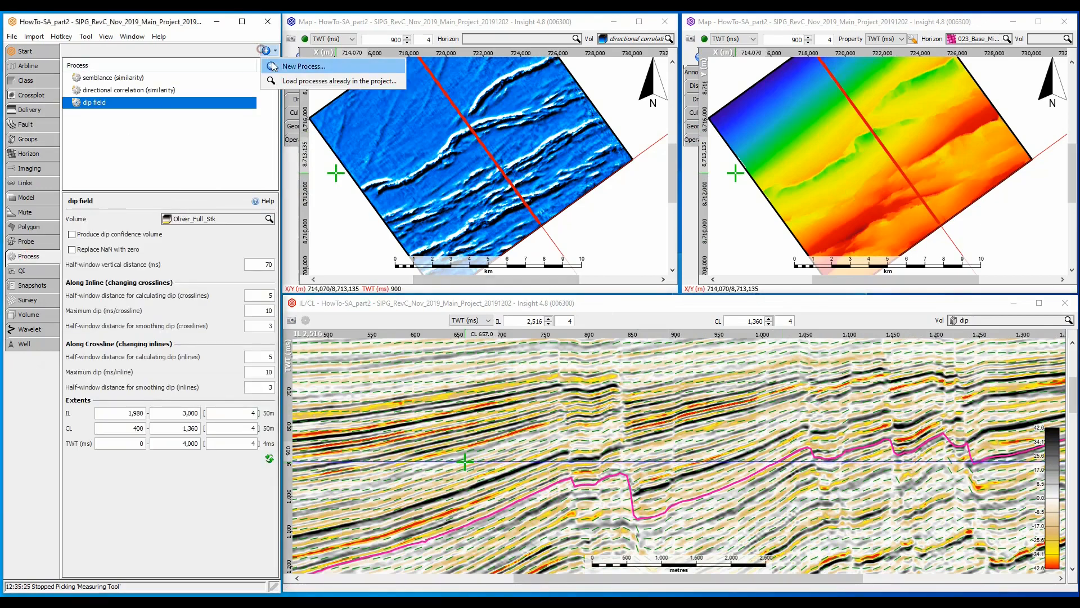
{"action": "left_click", "coordinate": [266, 50]}
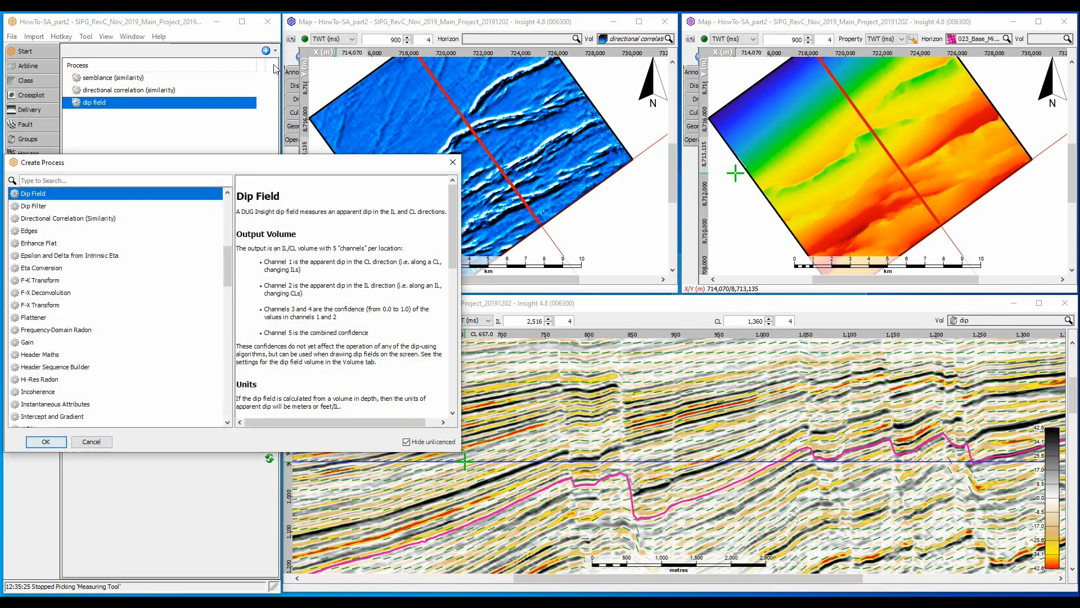
{"action": "left_click", "coordinate": [58, 232]}
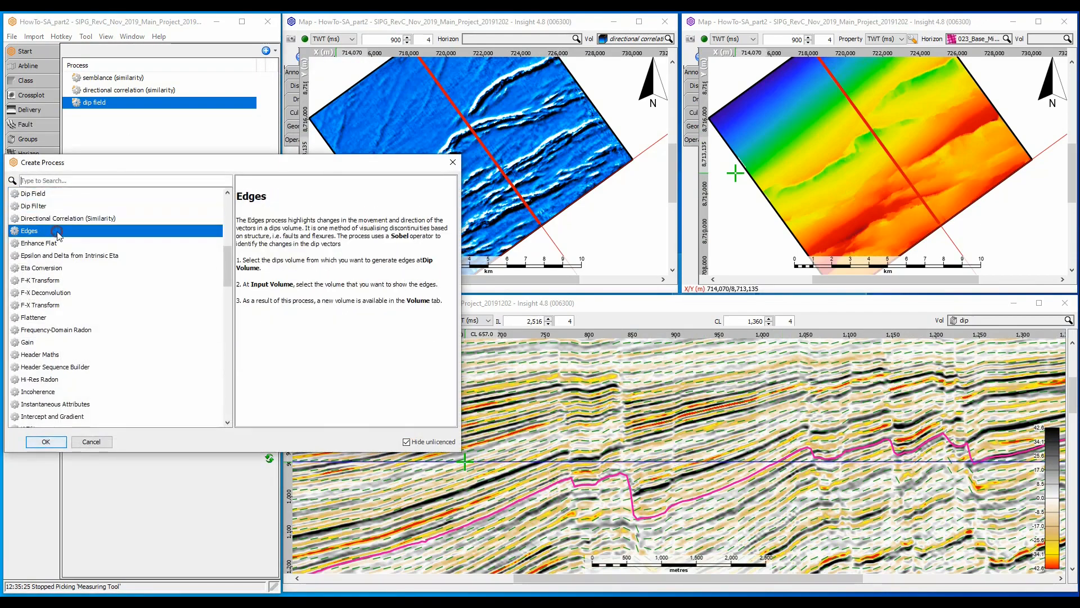
{"action": "left_click", "coordinate": [52, 441]}
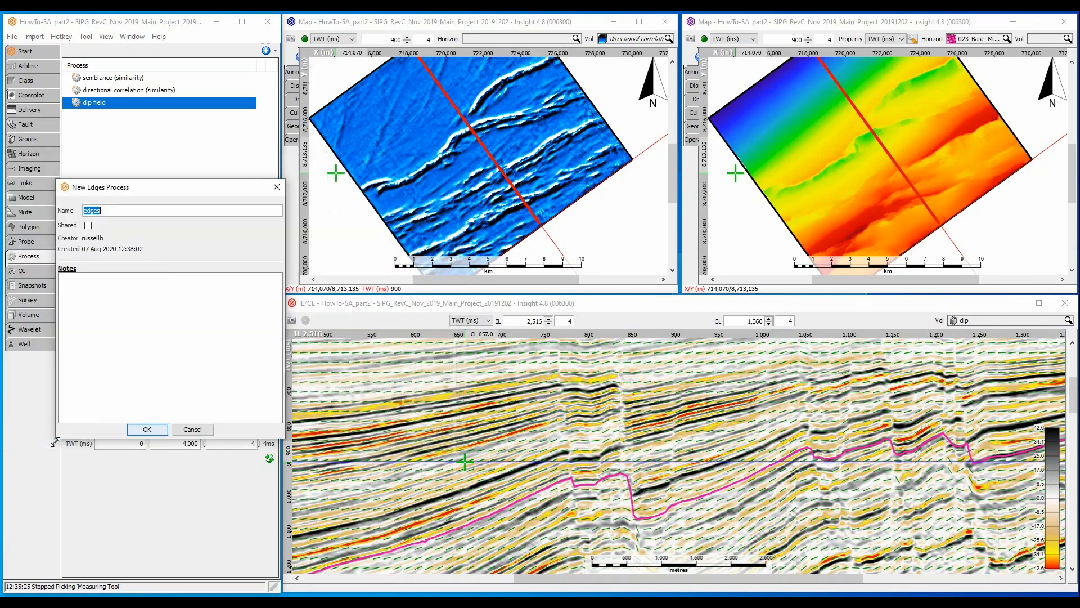
{"action": "left_click", "coordinate": [147, 429]}
- Set the edges process to use dip field as its dip field and Oliver_Full_Stk as its input volume
{"action": "left_click", "coordinate": [174, 219]}
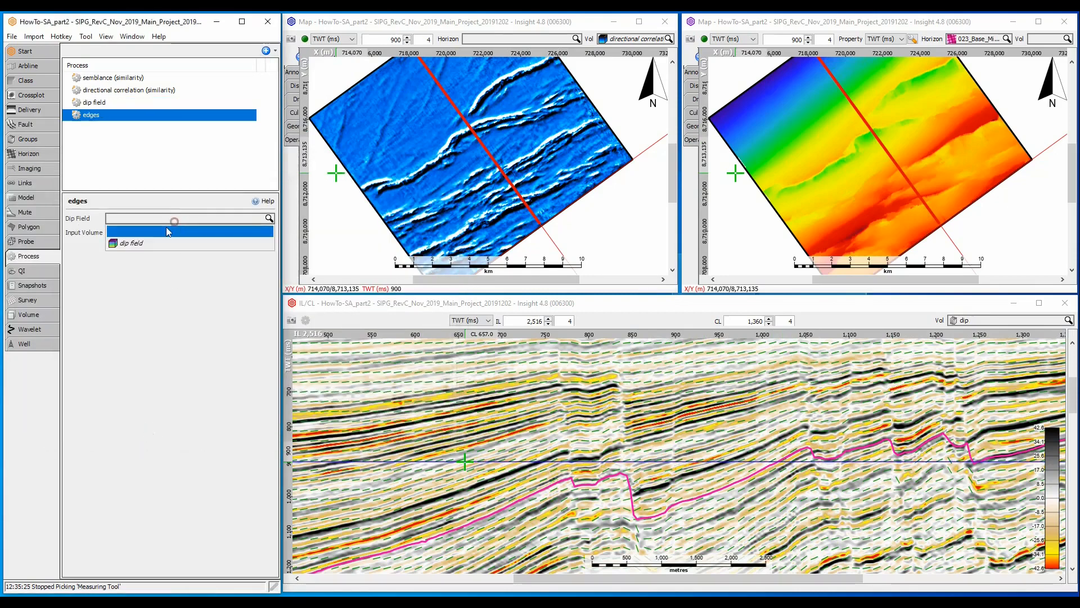
{"action": "left_click", "coordinate": [150, 240]}
{"action": "left_click", "coordinate": [147, 254]}
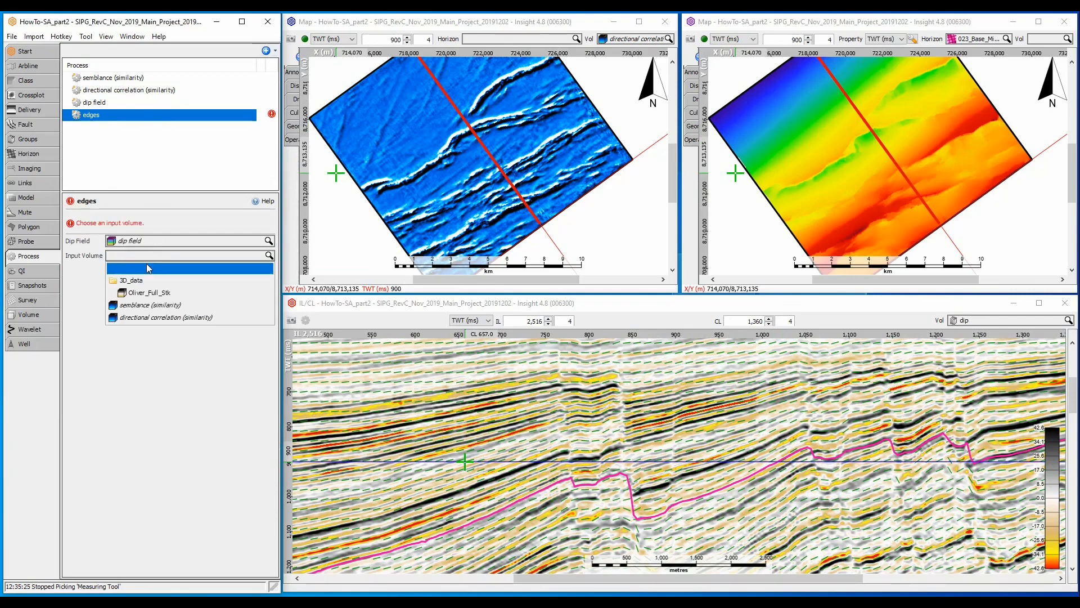
{"action": "left_click", "coordinate": [141, 292]}
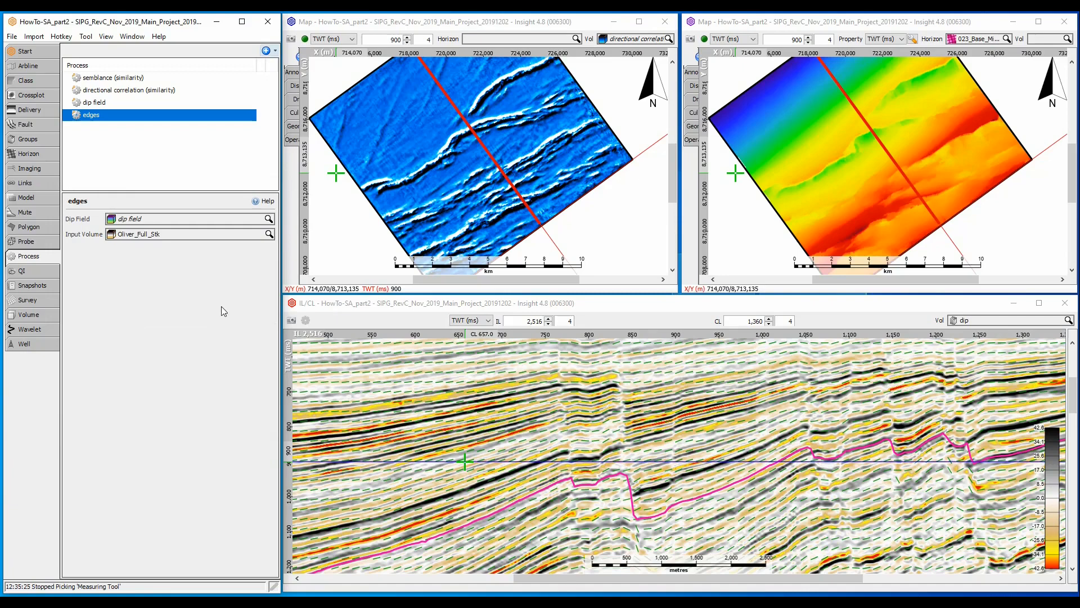
- Display the edges volume in both the IL/CL section view and the time-slice map
{"action": "left_click", "coordinate": [1008, 321]}
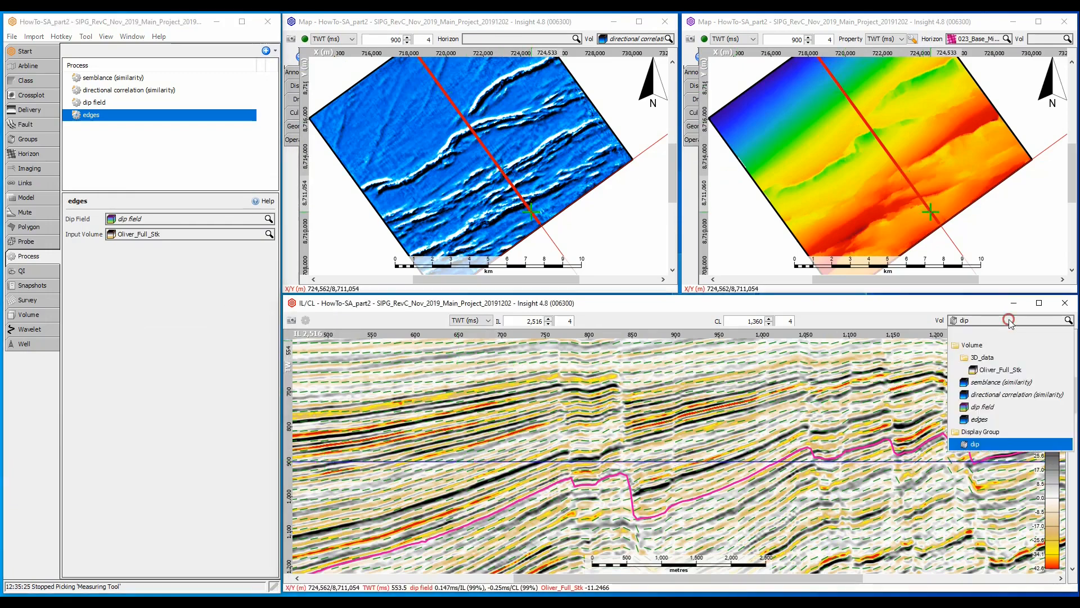
{"action": "left_click", "coordinate": [967, 420]}
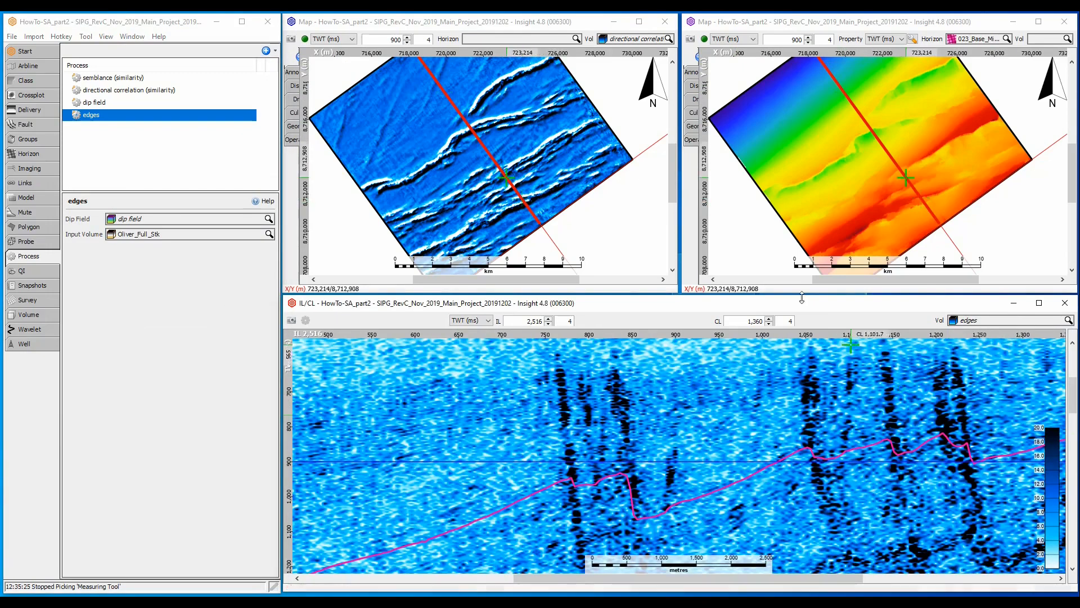
{"action": "left_click", "coordinate": [623, 39]}
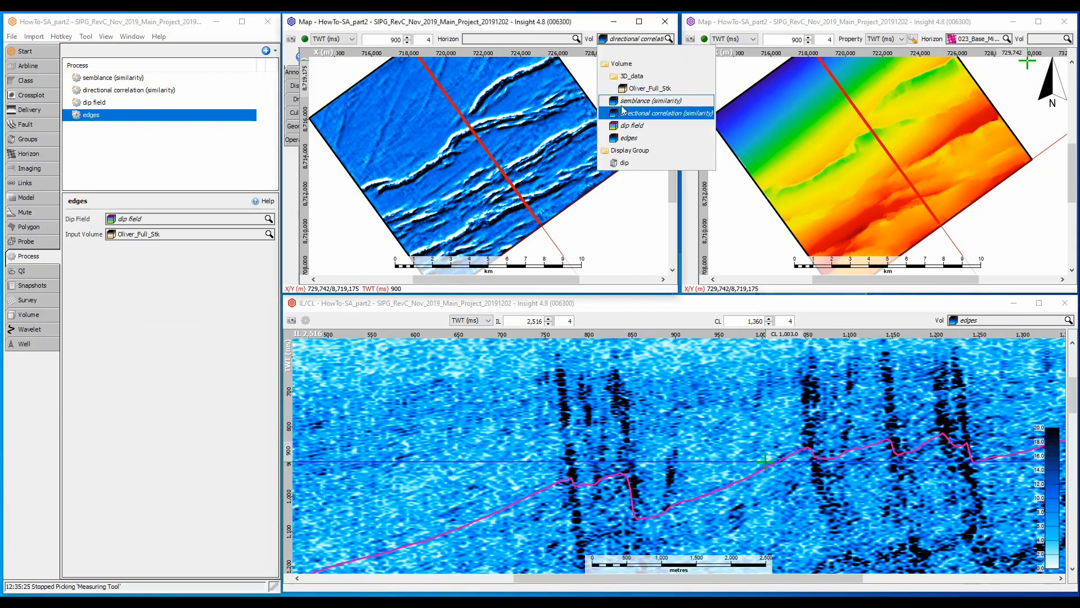
{"action": "left_click", "coordinate": [624, 138]}
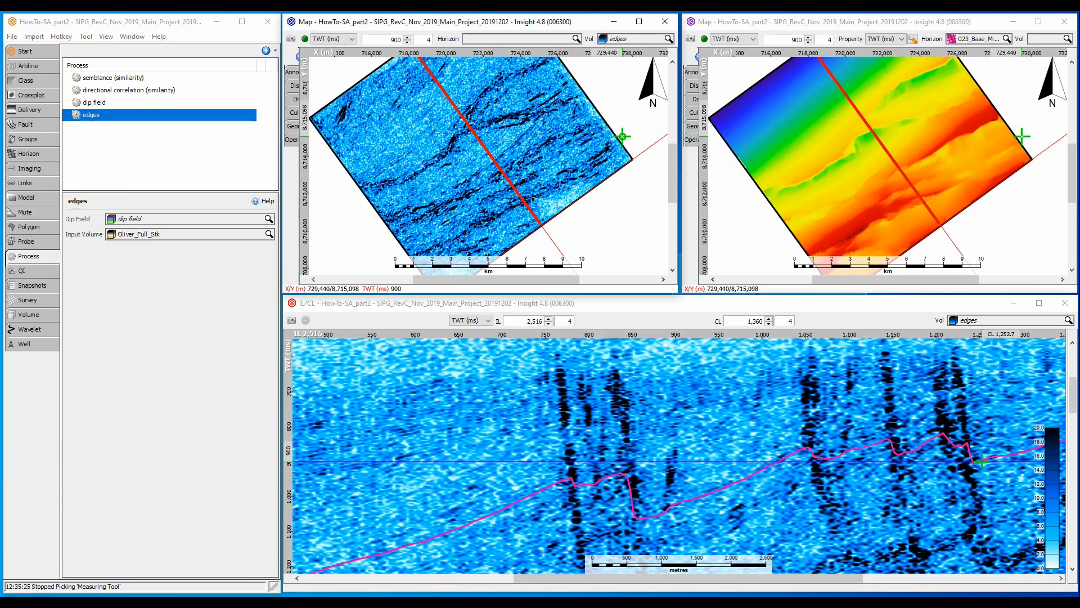
- Switch the time-slice map and the IL/CL section view back to the directional correlation volume for comparison
{"action": "left_click", "coordinate": [636, 44]}
{"action": "left_click", "coordinate": [639, 113]}
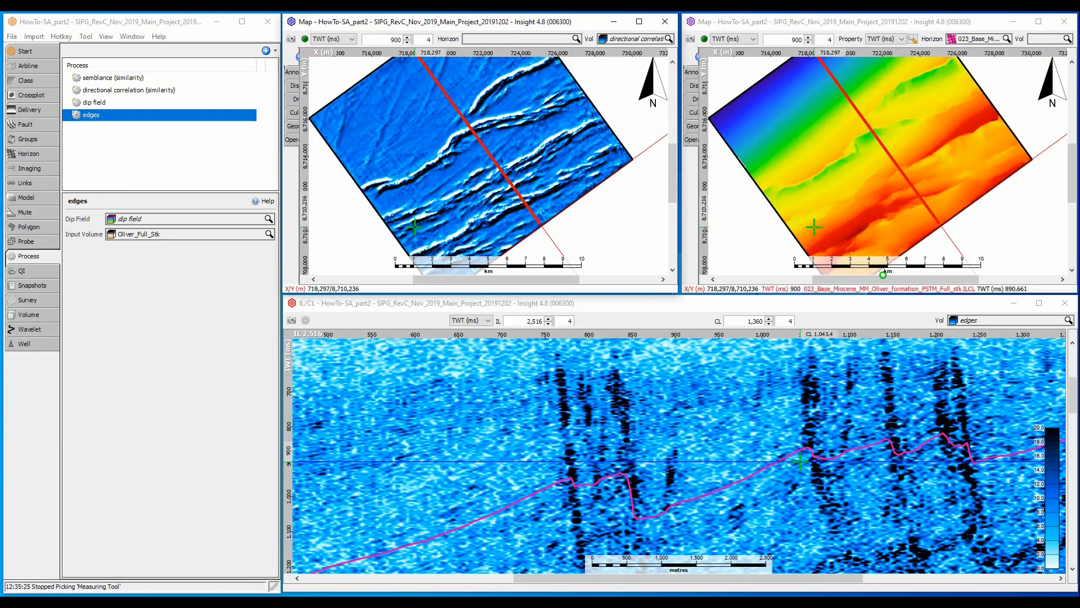
{"action": "left_click", "coordinate": [985, 322]}
{"action": "left_click", "coordinate": [990, 396]}
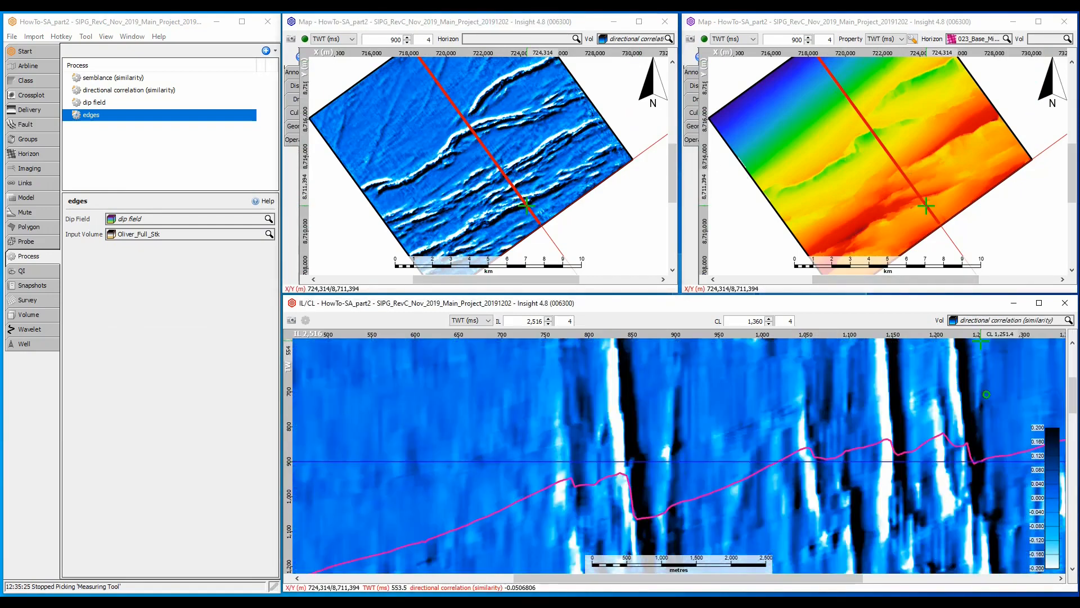
- Show the semblance volume in the IL/CL section view and the time-slice map for comparison
{"action": "left_click", "coordinate": [1006, 320]}
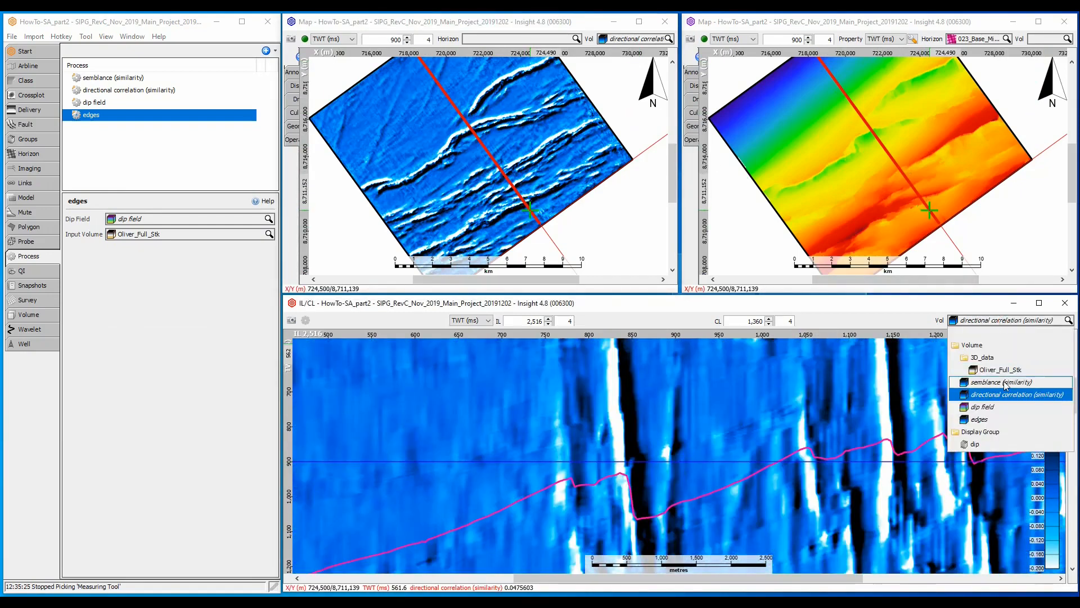
{"action": "left_click", "coordinate": [1003, 380]}
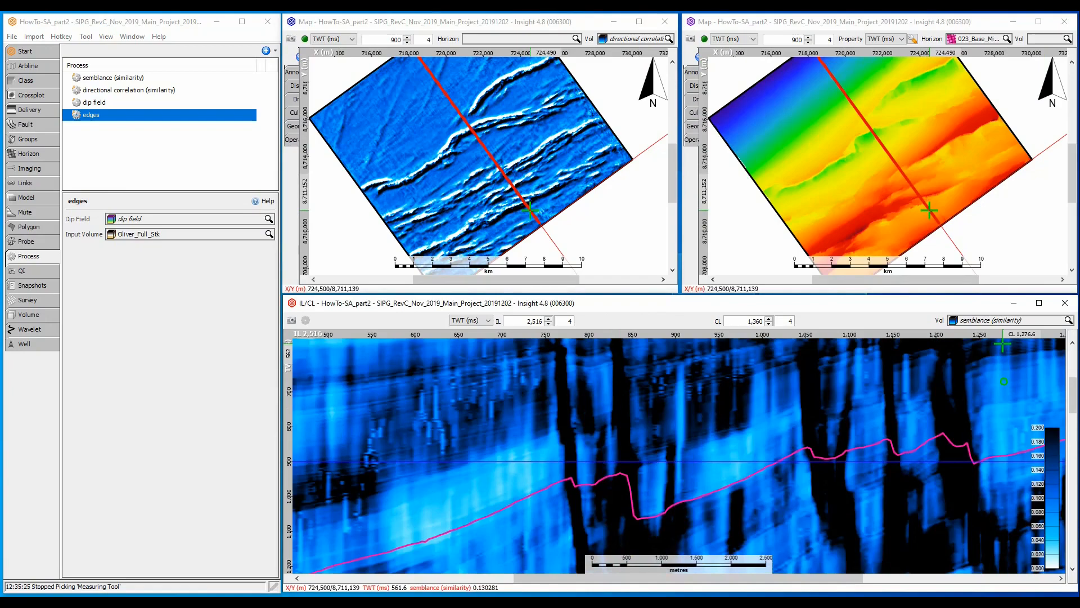
{"action": "left_click", "coordinate": [630, 37]}
{"action": "left_click", "coordinate": [637, 101]}
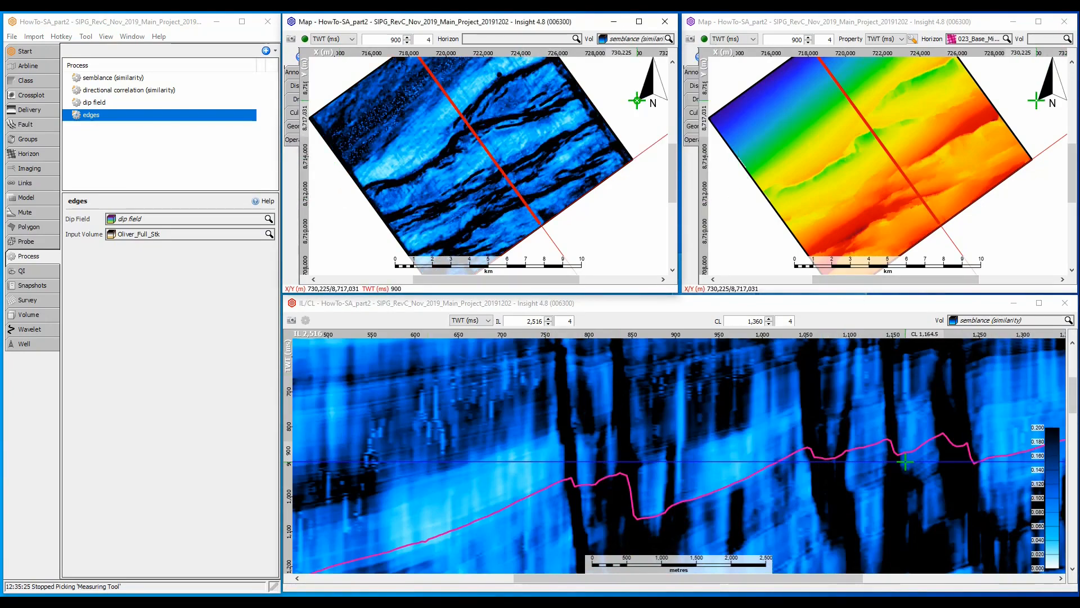